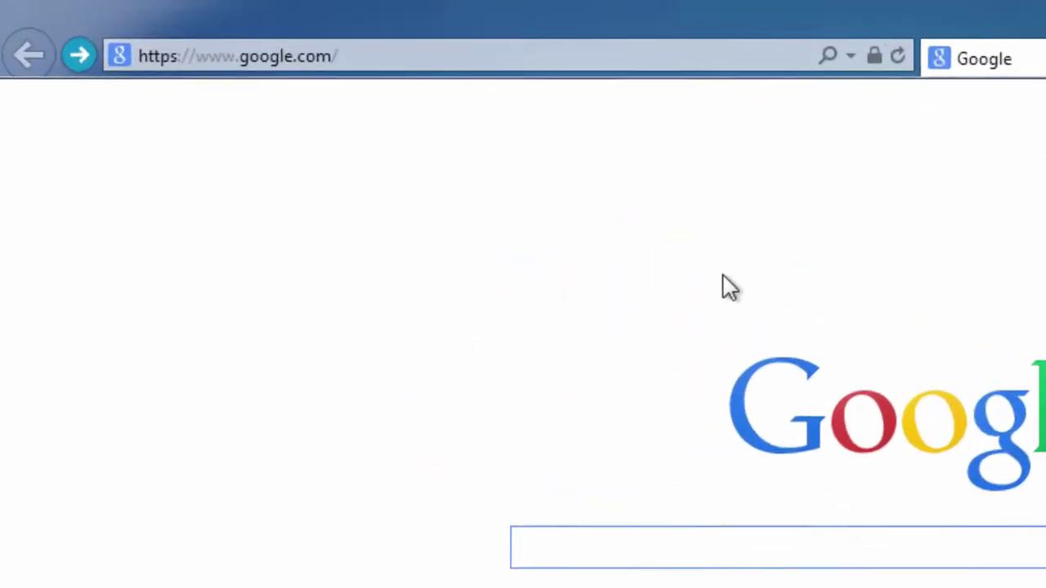
{"action": "left_click", "coordinate": [379, 61]}
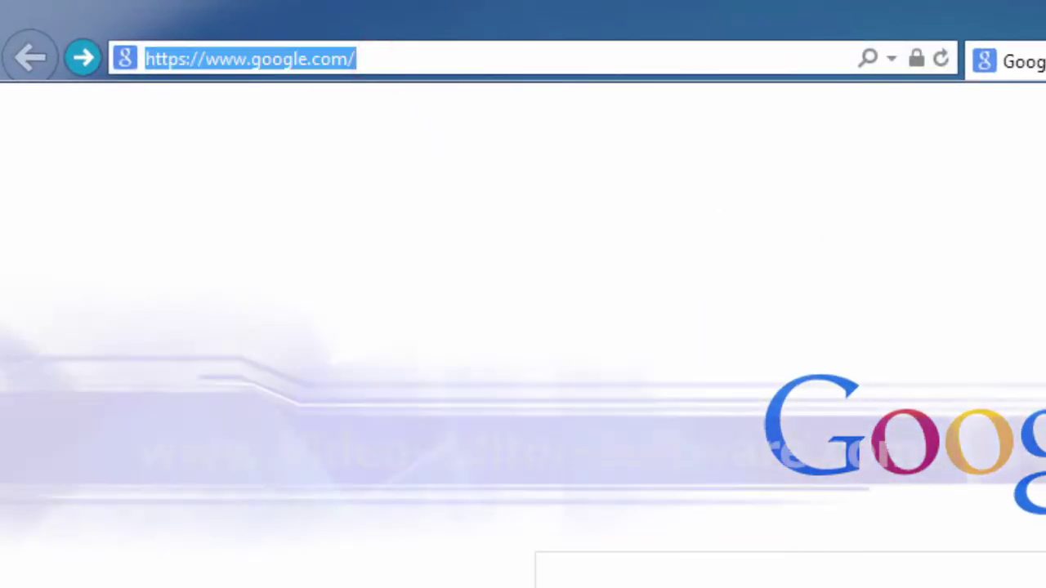
{"action": "type", "text": "ww"}
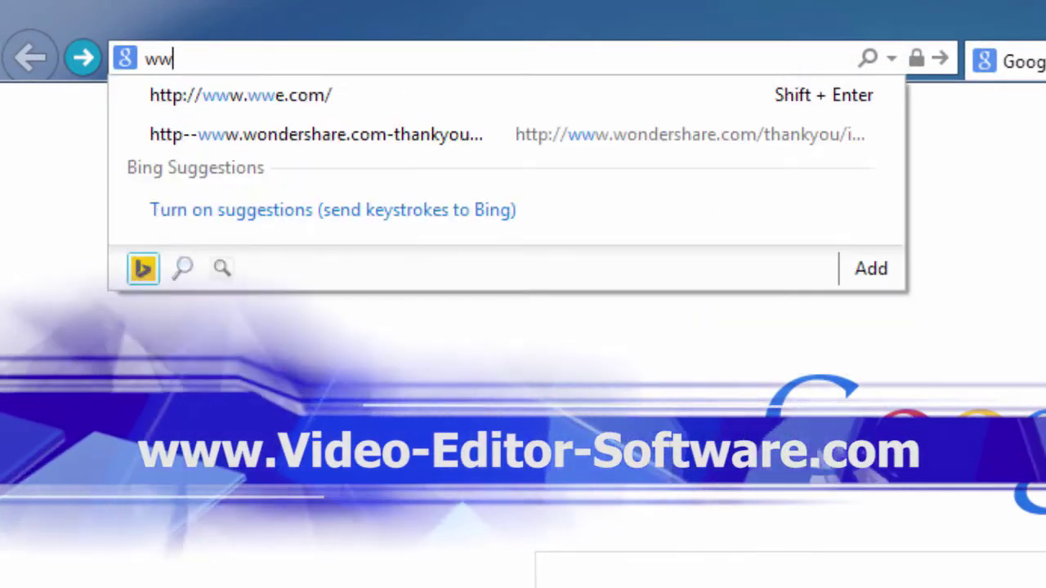
{"action": "type", "text": "w.video-editor-software.com/"}
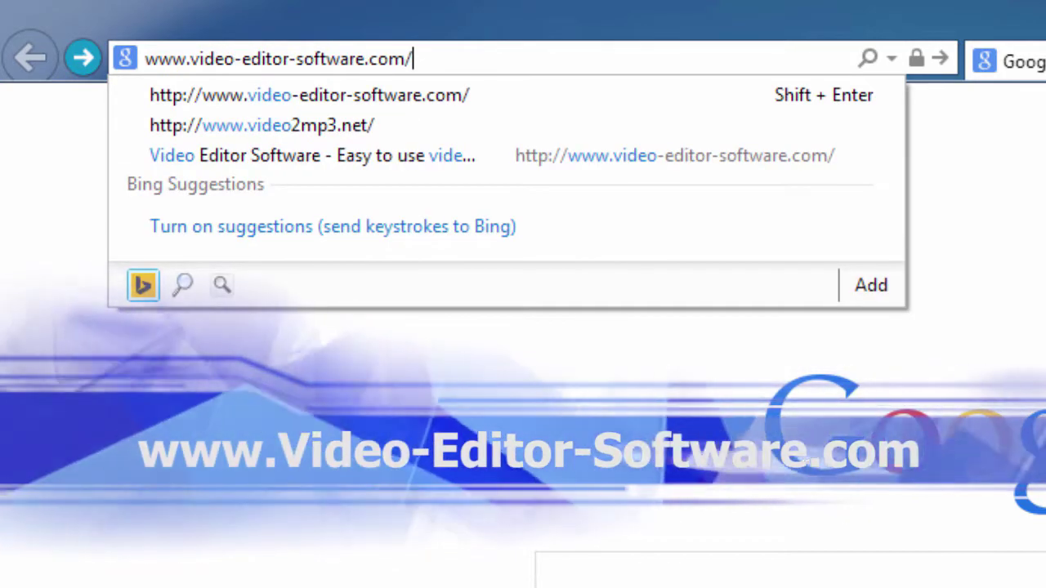
{"action": "key", "text": "Return"}
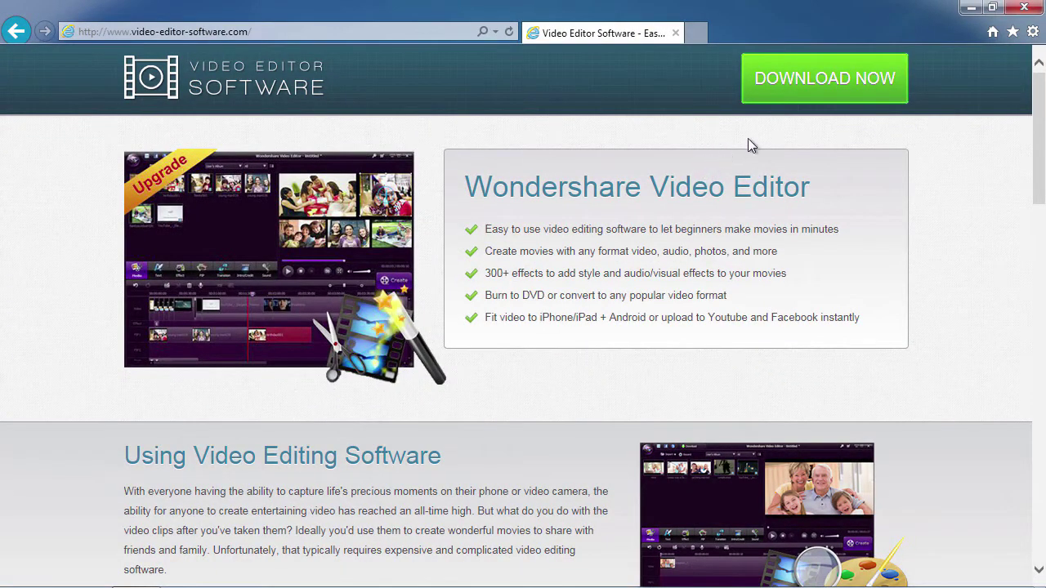
- Download the free trial installer video-editor_setup_full846.exe and save it to the Desktop
{"action": "left_click", "coordinate": [814, 78]}
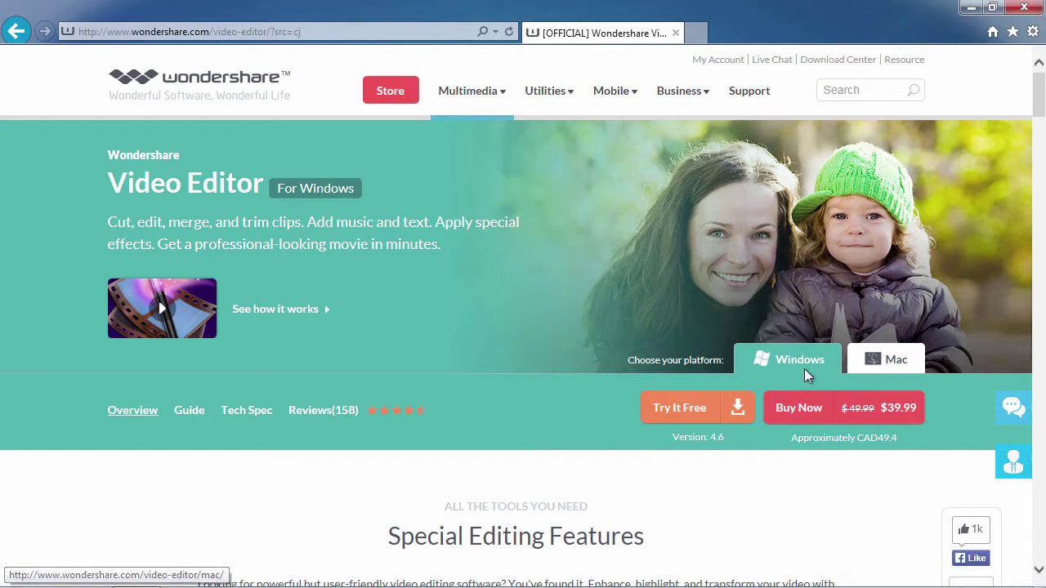
{"action": "left_click", "coordinate": [682, 415]}
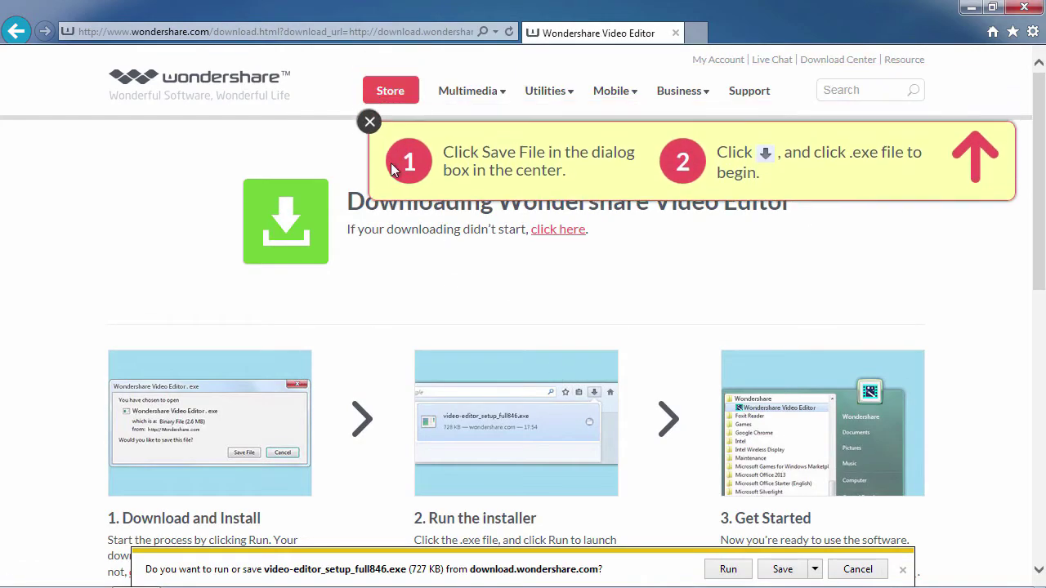
{"action": "left_click", "coordinate": [368, 85]}
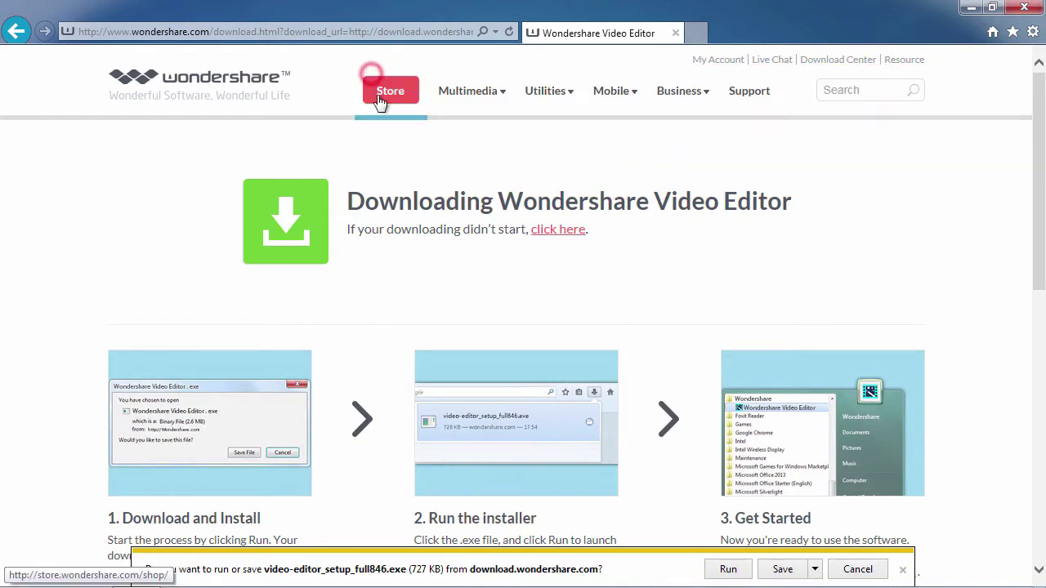
{"action": "left_click", "coordinate": [814, 570]}
{"action": "left_click", "coordinate": [868, 550]}
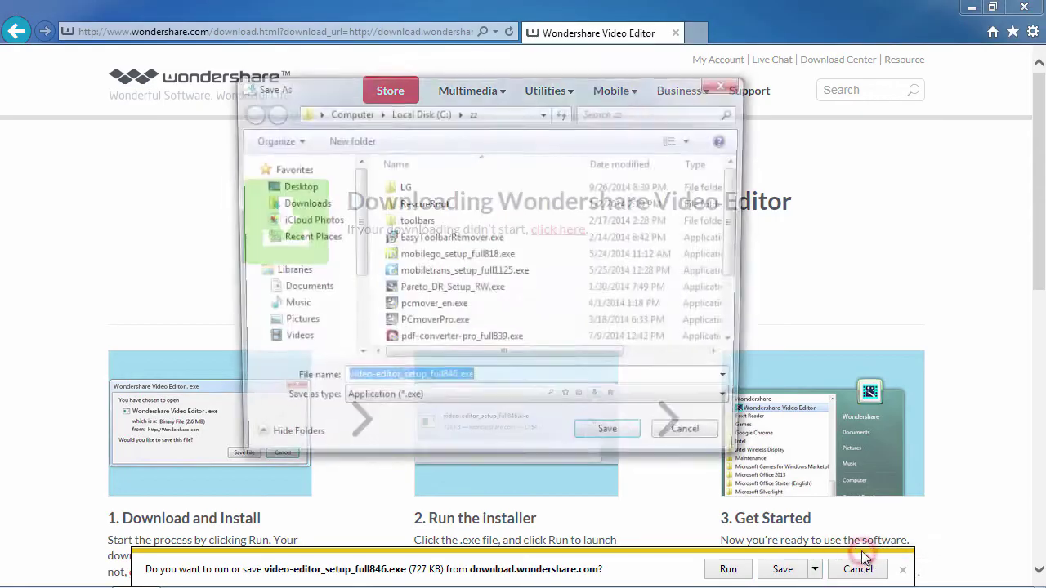
{"action": "left_click", "coordinate": [296, 184]}
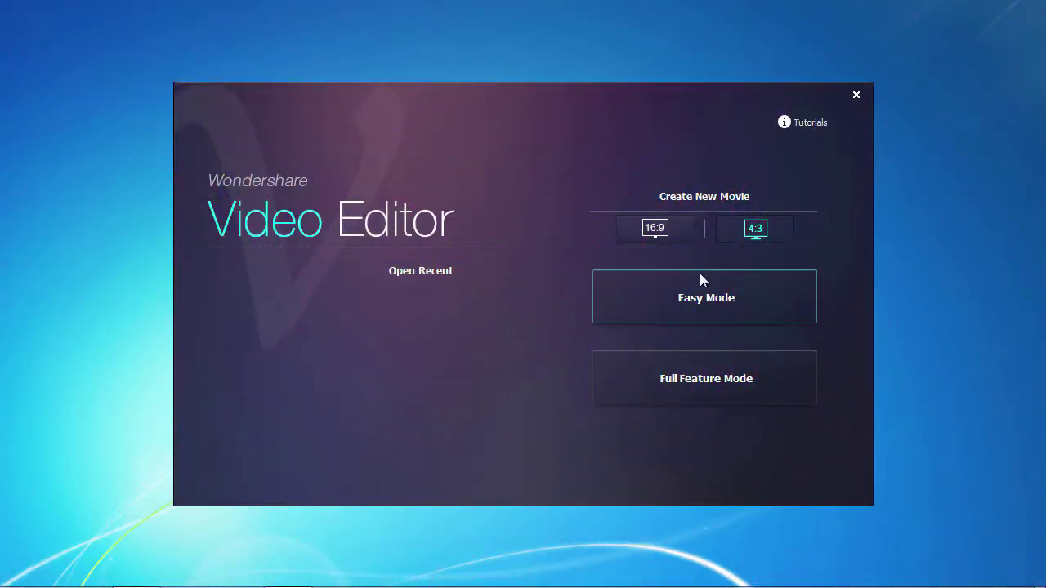
- Settle on the 4:3 aspect ratio and enter Full Feature Mode with an empty Untitled Project
{"action": "left_click", "coordinate": [656, 228]}
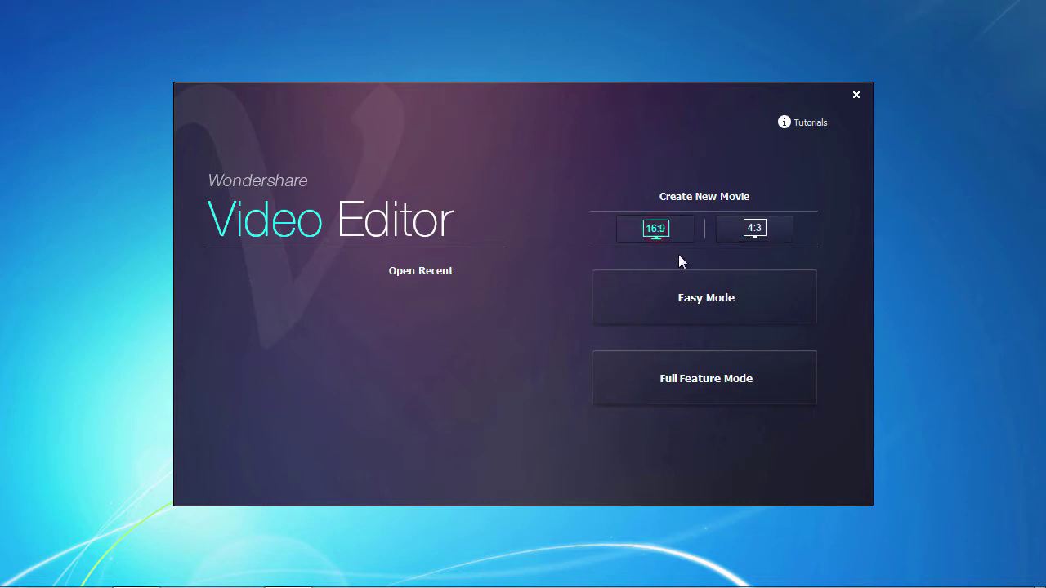
{"action": "left_click", "coordinate": [760, 233]}
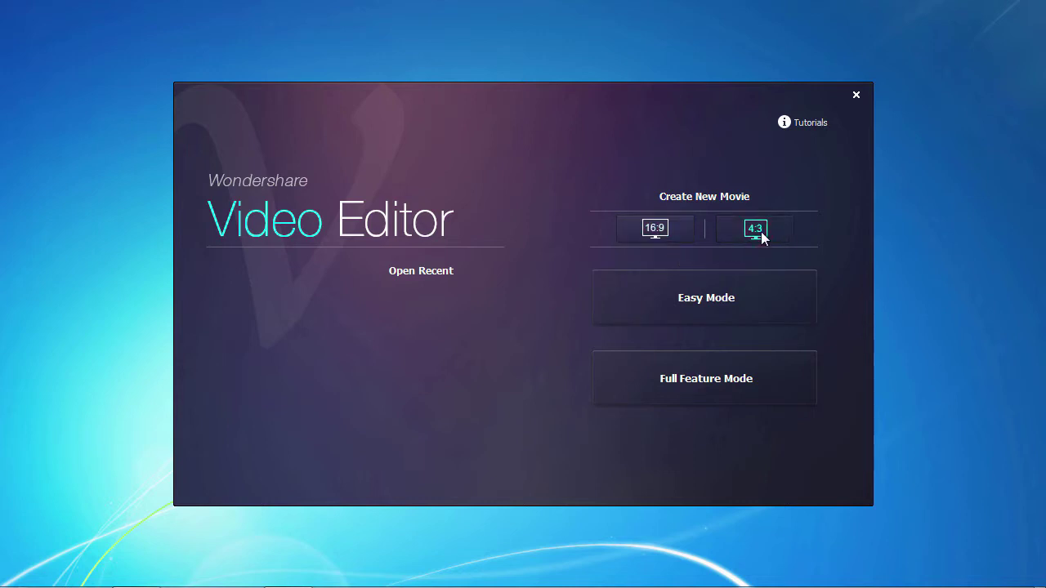
{"action": "left_click", "coordinate": [662, 230]}
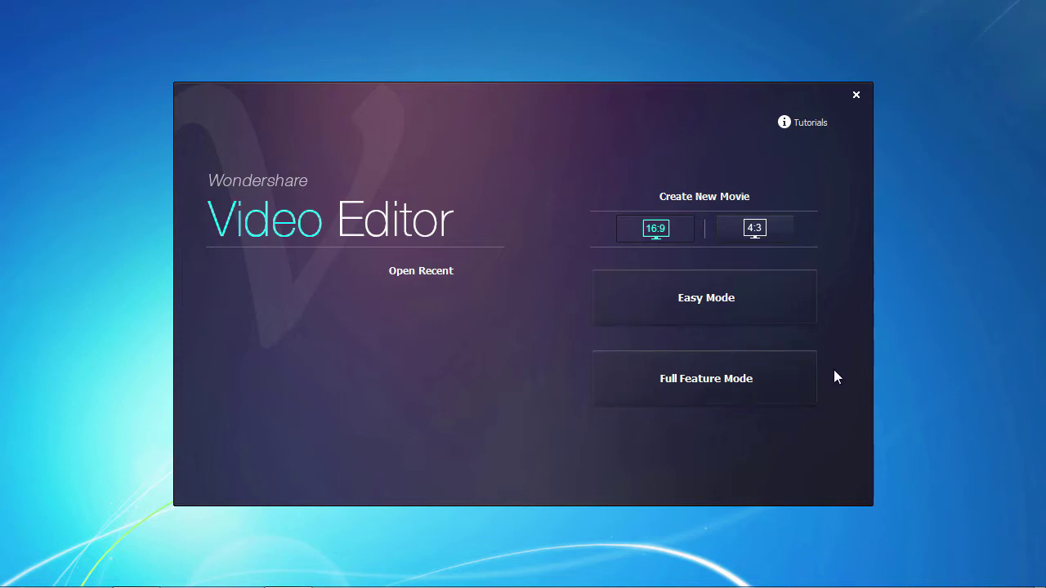
{"action": "left_click", "coordinate": [754, 229]}
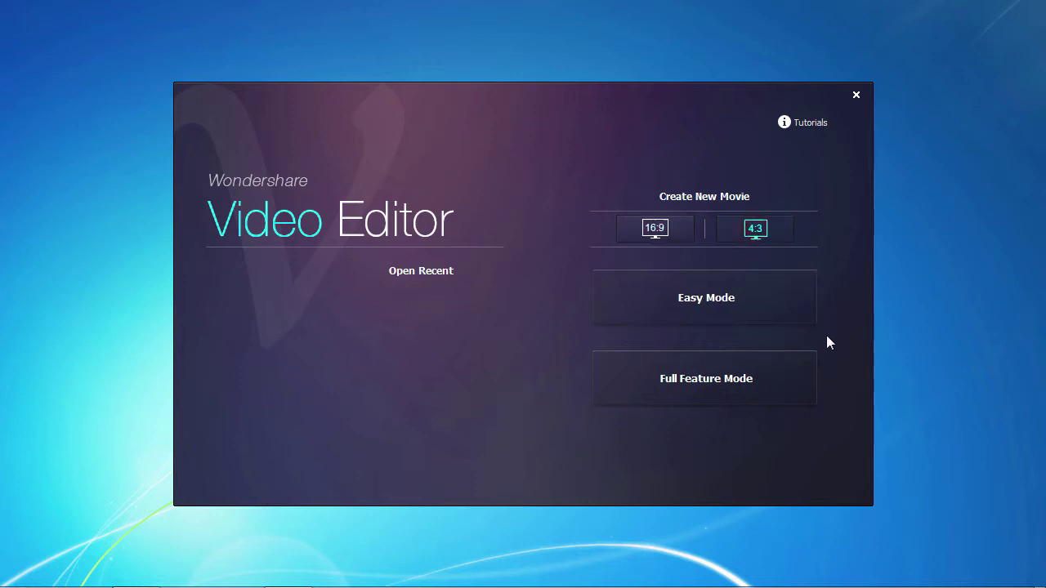
{"action": "left_click", "coordinate": [773, 377]}
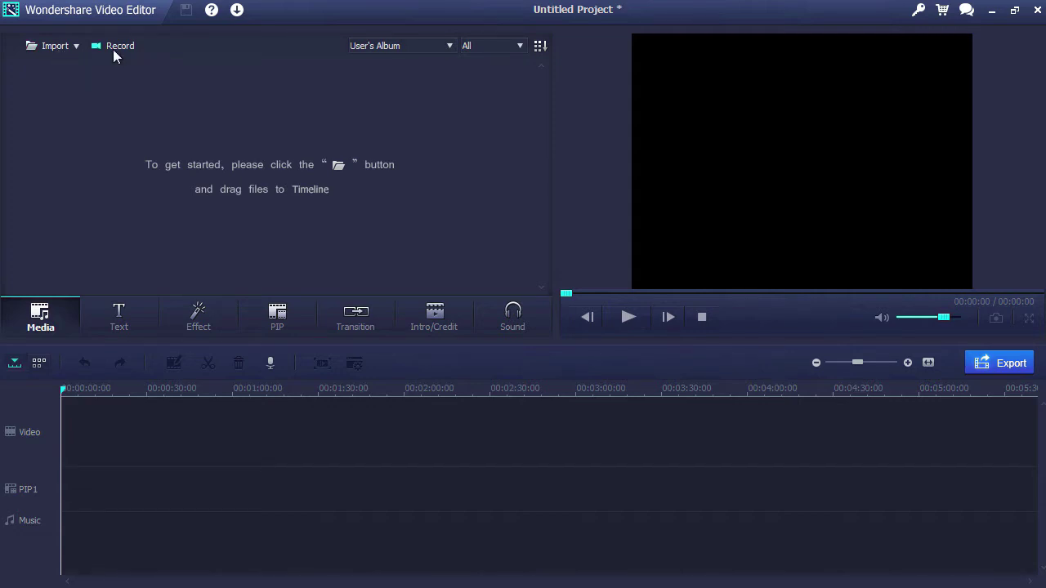
- Import the cat-with-bird and flying eagle videos from the Videos library
{"action": "left_click", "coordinate": [53, 46]}
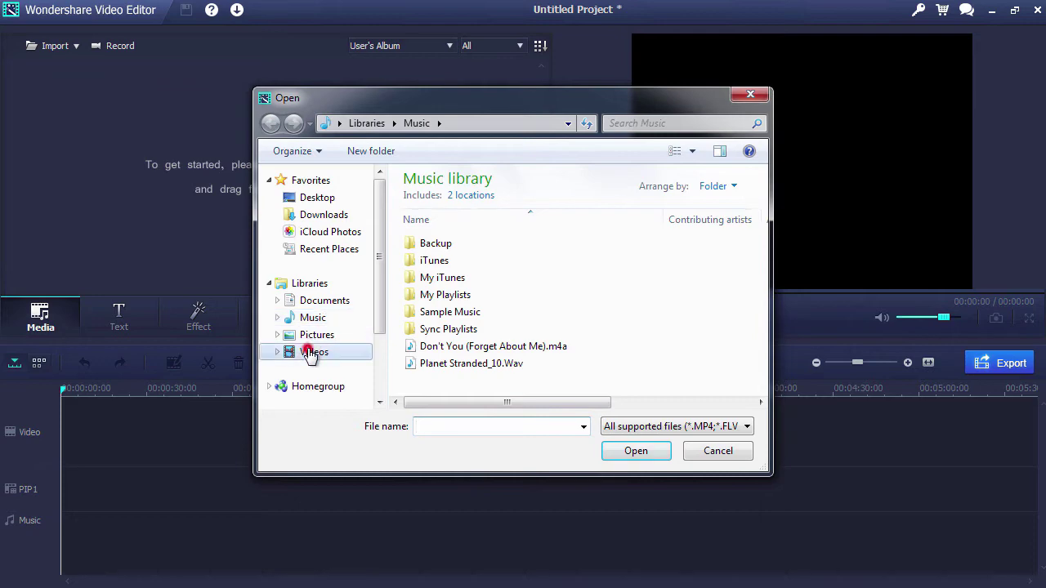
{"action": "left_click", "coordinate": [311, 352]}
{"action": "left_click", "coordinate": [534, 261]}
{"action": "left_click", "coordinate": [625, 265], "text": "ctrl"}
{"action": "left_click", "coordinate": [630, 451]}
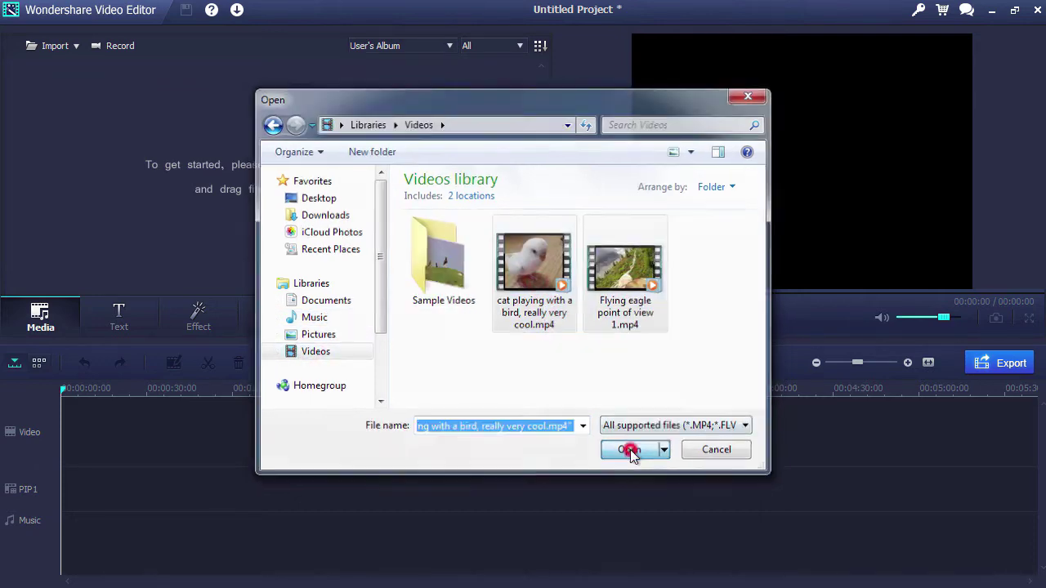
- Preview the eagle clip in the media library player
{"action": "left_click", "coordinate": [350, 206]}
{"action": "left_click", "coordinate": [139, 86]}
{"action": "left_click", "coordinate": [626, 318]}
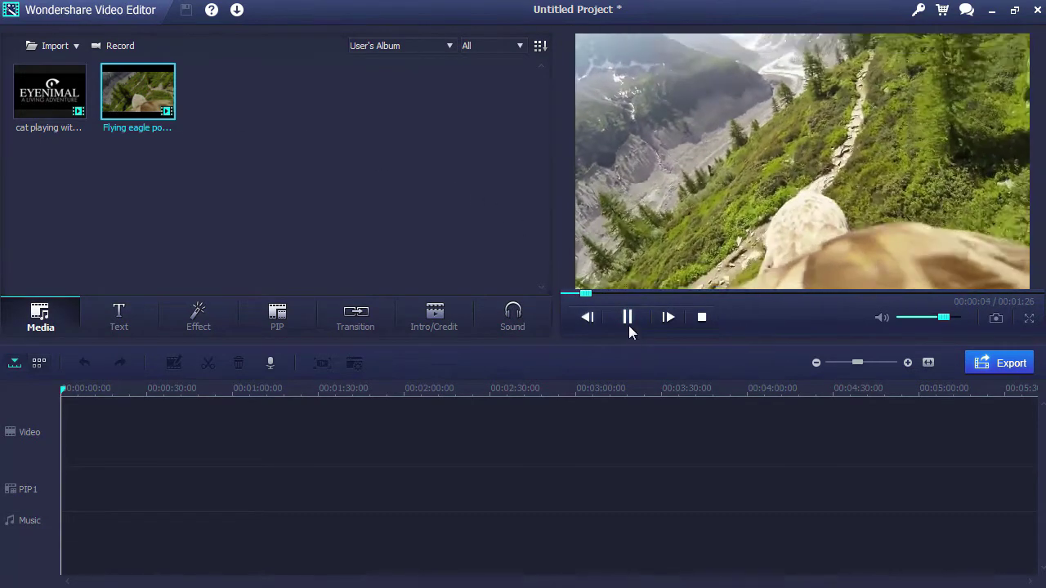
{"action": "left_click", "coordinate": [627, 317]}
{"action": "left_click", "coordinate": [345, 223]}
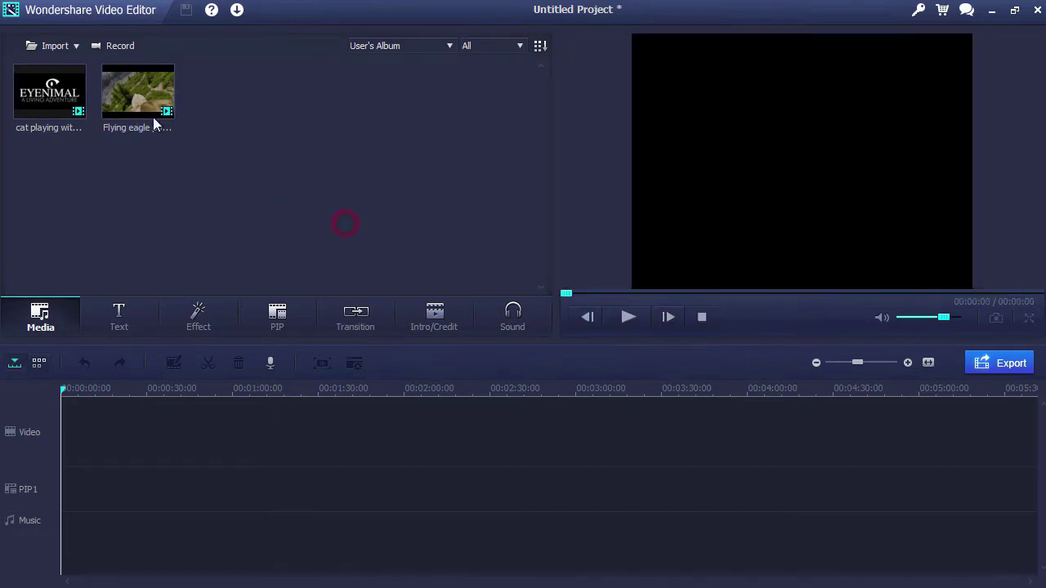
- Place the eagle clip at the track start with the cat clip after it, then select the eagle clip
{"action": "left_click_drag", "start_coordinate": [137, 130], "coordinate": [83, 409]}
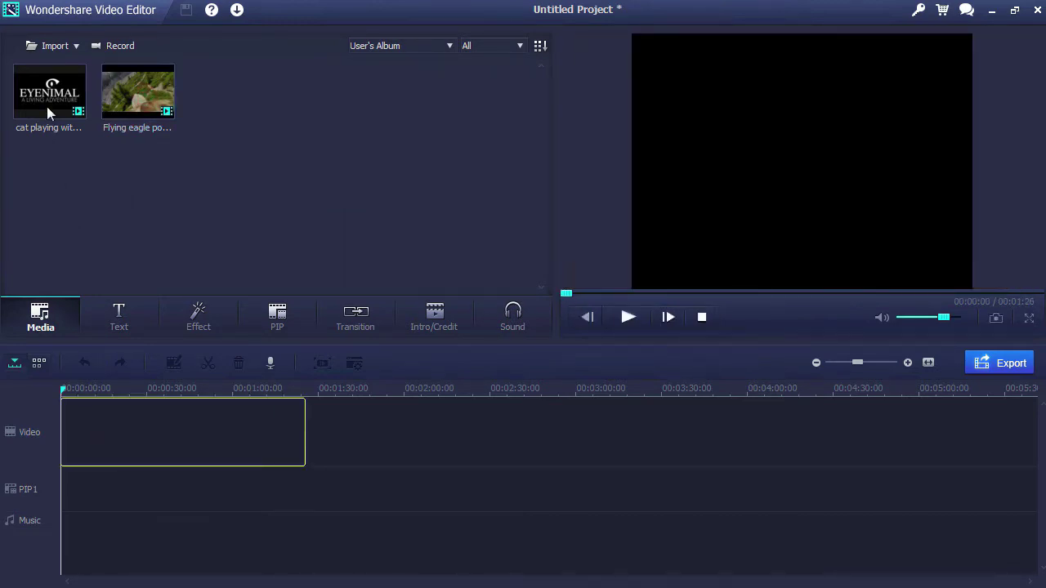
{"action": "left_click_drag", "start_coordinate": [43, 92], "coordinate": [327, 449]}
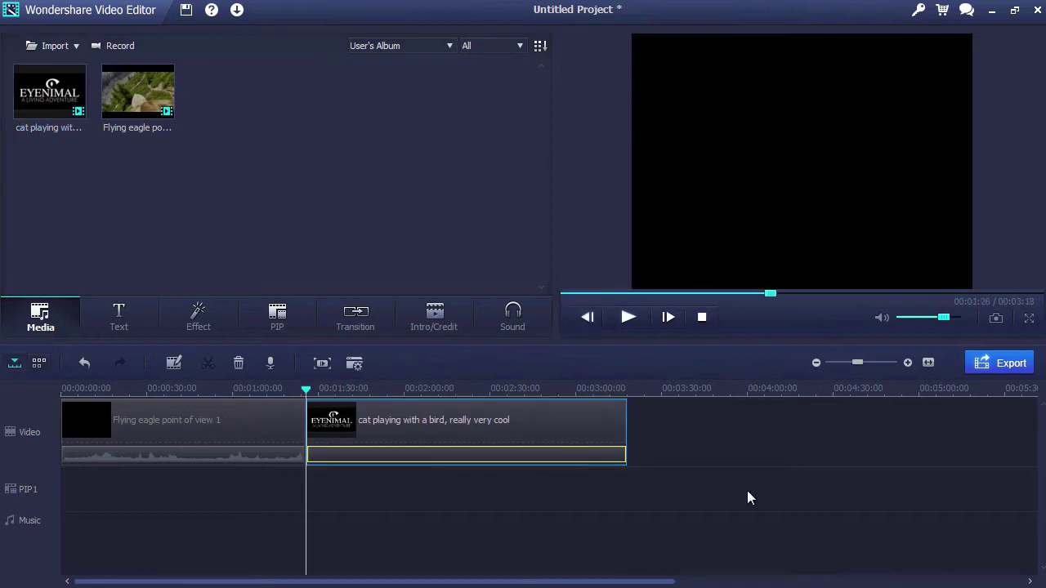
{"action": "left_click", "coordinate": [908, 362]}
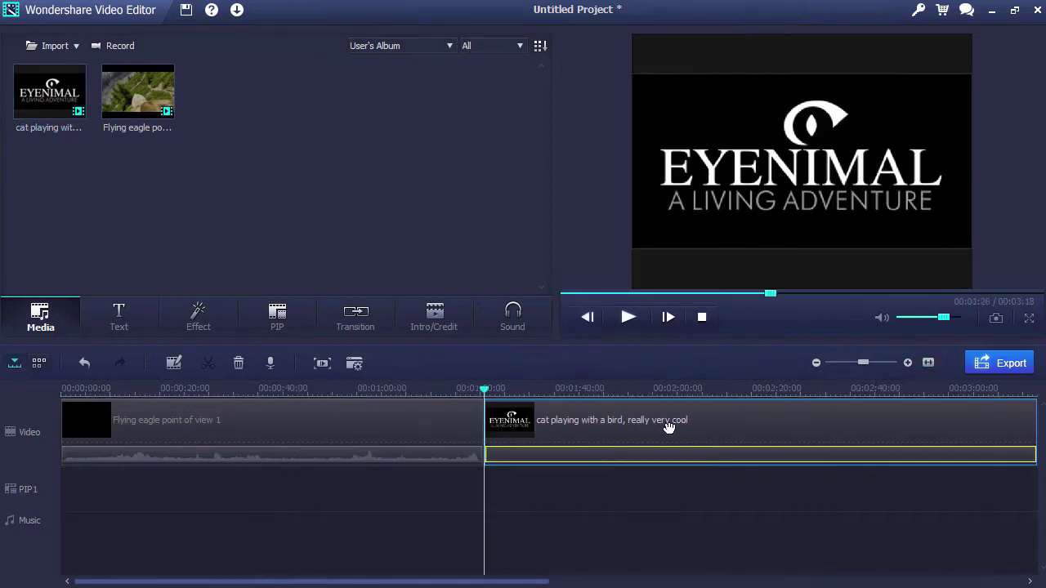
{"action": "left_click", "coordinate": [373, 393]}
{"action": "left_click", "coordinate": [392, 420]}
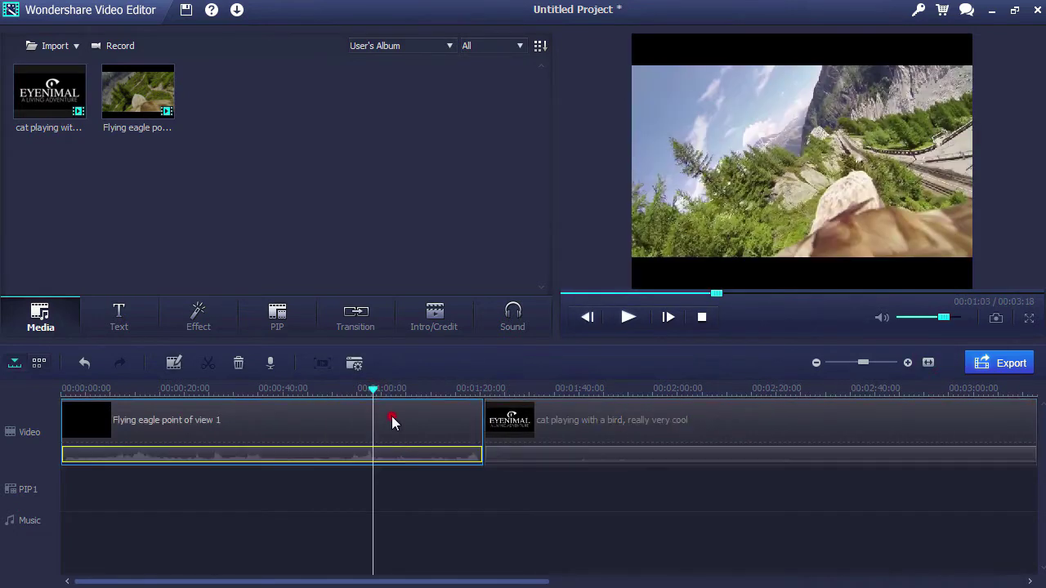
- Raise the eagle clip's contrast to 5 and lower its brightness to -6
{"action": "left_click", "coordinate": [173, 364]}
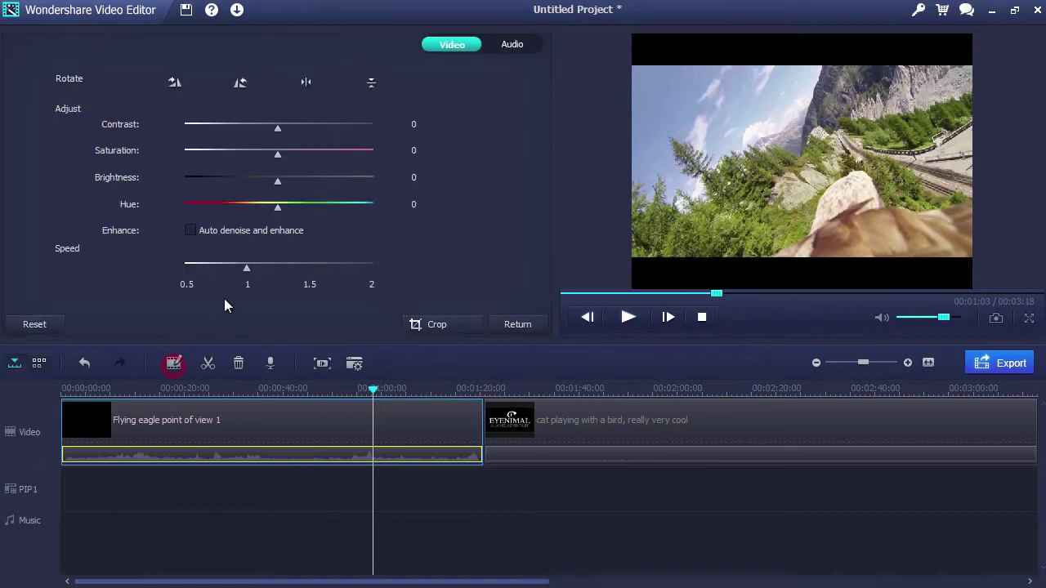
{"action": "mouse_move", "coordinate": [278, 135]}
{"action": "left_mouse_down"}
{"action": "mouse_move", "coordinate": [296, 131]}
{"action": "mouse_move", "coordinate": [267, 129]}
{"action": "mouse_move", "coordinate": [284, 138]}
{"action": "left_mouse_up"}
{"action": "left_click_drag", "start_coordinate": [278, 182], "coordinate": [250, 207]}
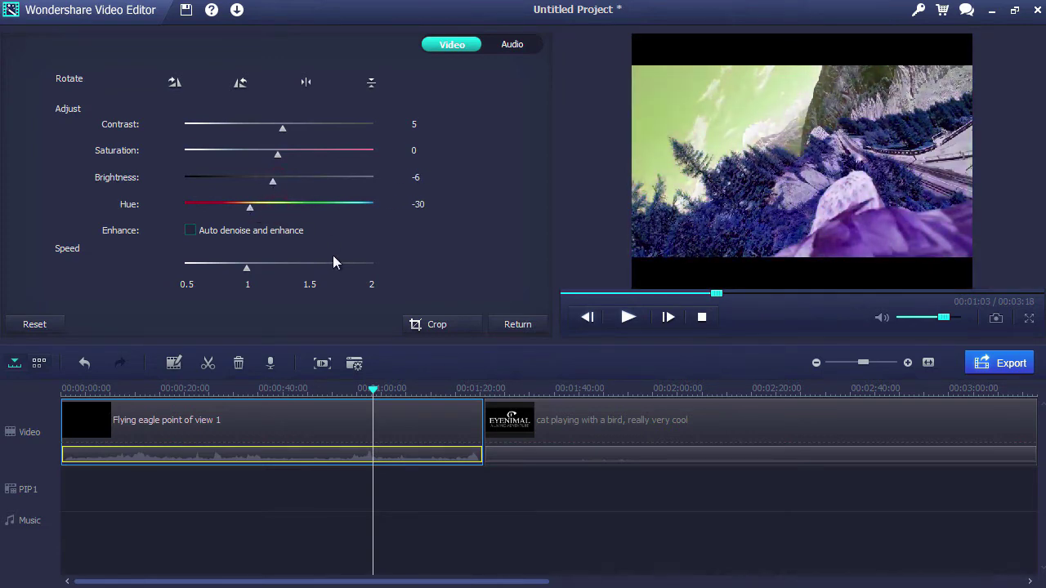
- Try speed and rotation changes, keeping speed 1 and upright, then rewind the playhead to the start
{"action": "left_click", "coordinate": [309, 263]}
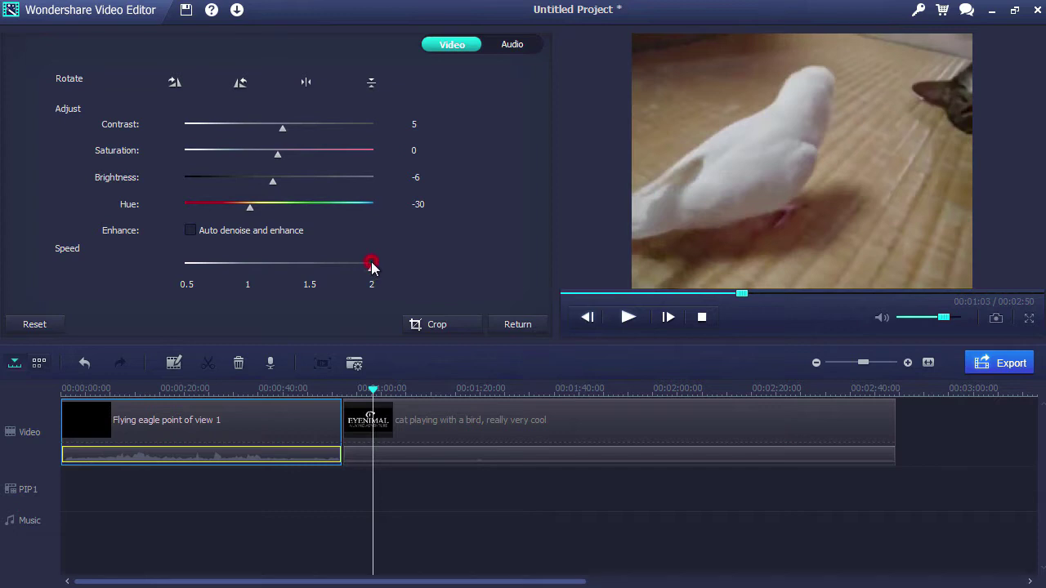
{"action": "left_click", "coordinate": [309, 264]}
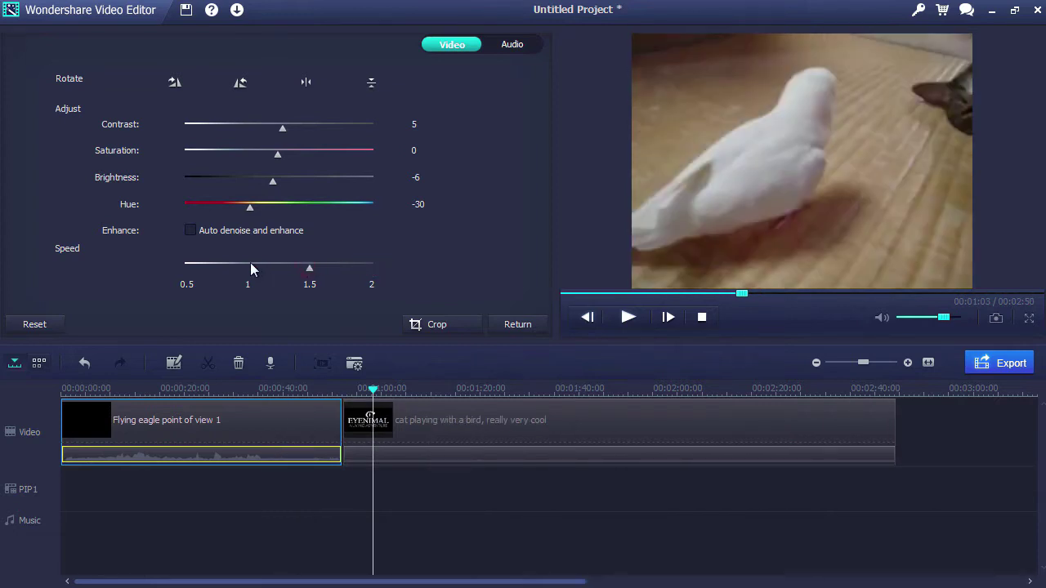
{"action": "left_click", "coordinate": [251, 263]}
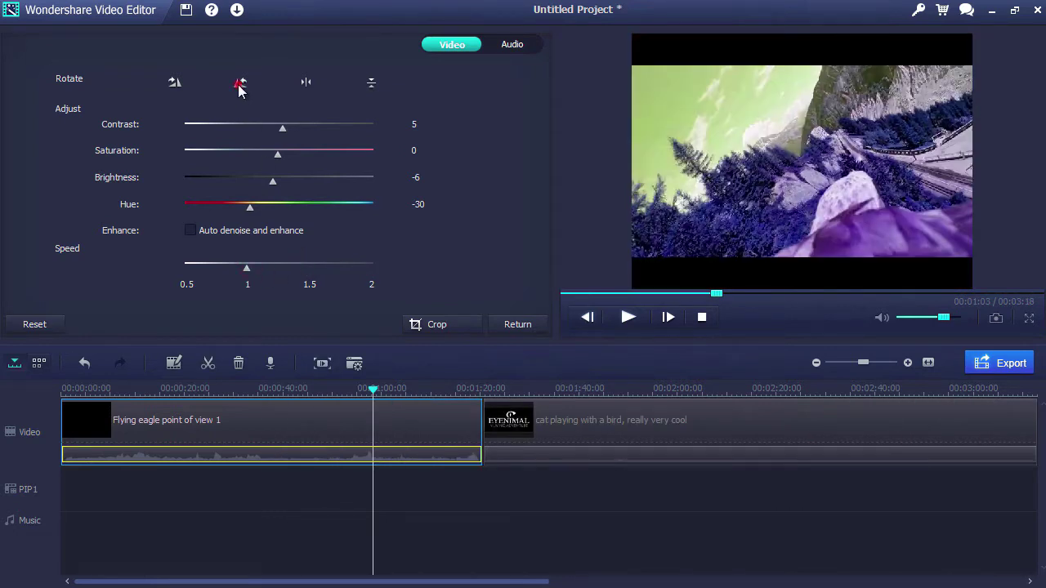
{"action": "left_click", "coordinate": [238, 84]}
{"action": "left_click", "coordinate": [239, 84]}
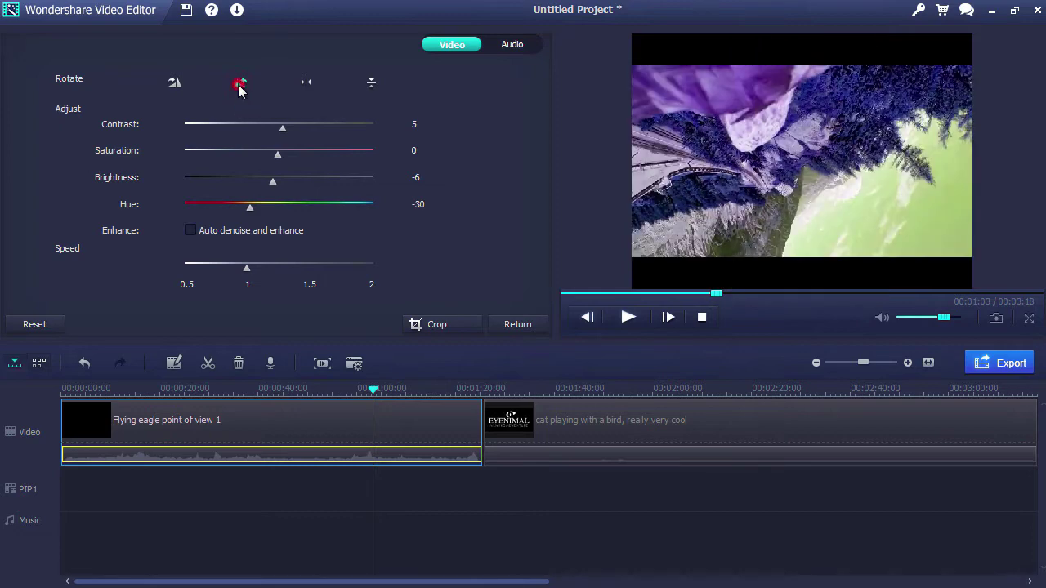
{"action": "left_click", "coordinate": [239, 84]}
{"action": "left_click", "coordinate": [239, 84]}
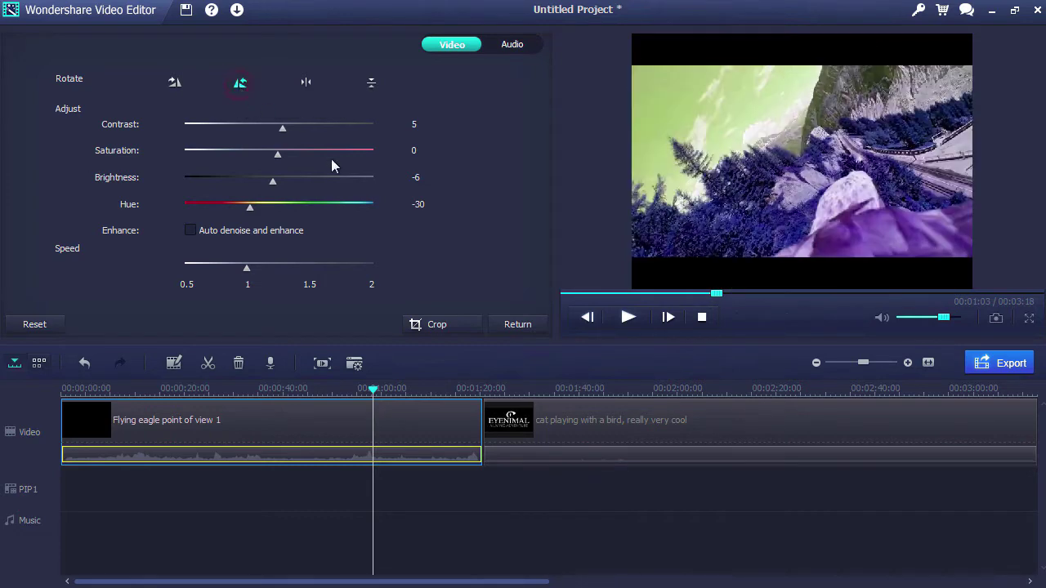
{"action": "left_click", "coordinate": [515, 325]}
{"action": "left_click_drag", "start_coordinate": [374, 396], "coordinate": [76, 403]}
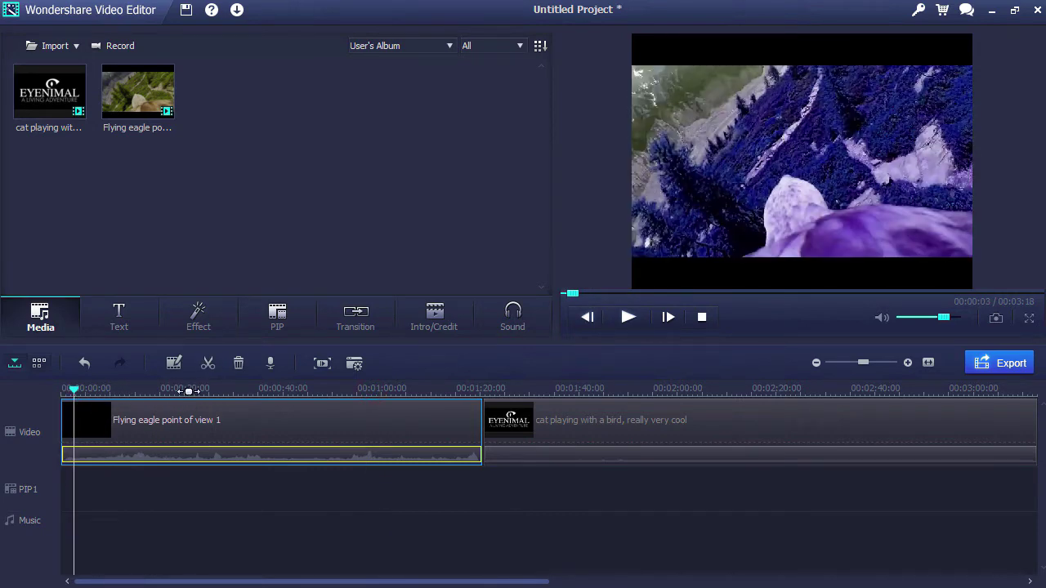
- Split off and delete the short black opening of the eagle clip
{"action": "left_click", "coordinate": [208, 368]}
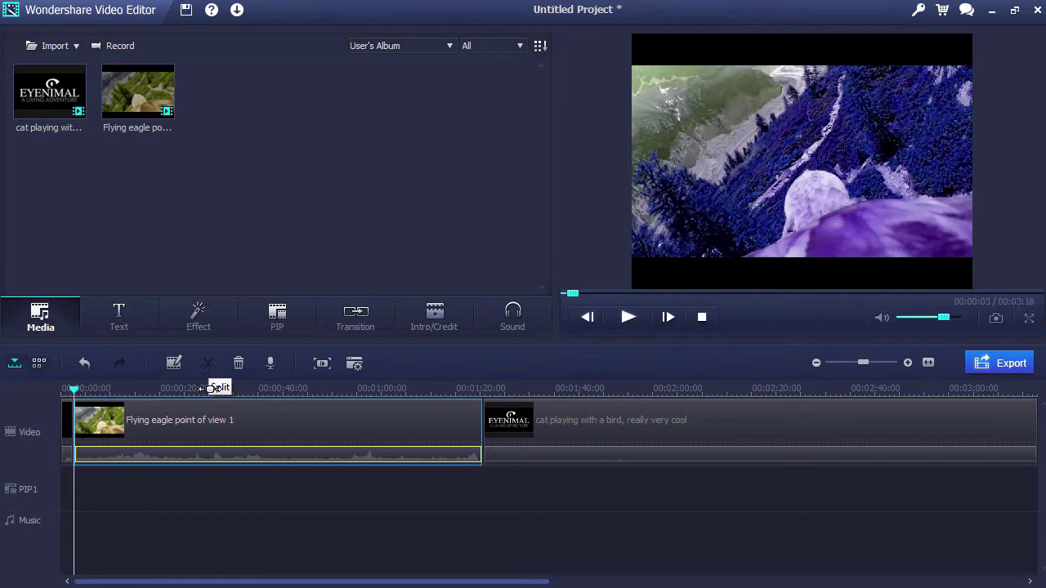
{"action": "left_click", "coordinate": [70, 435]}
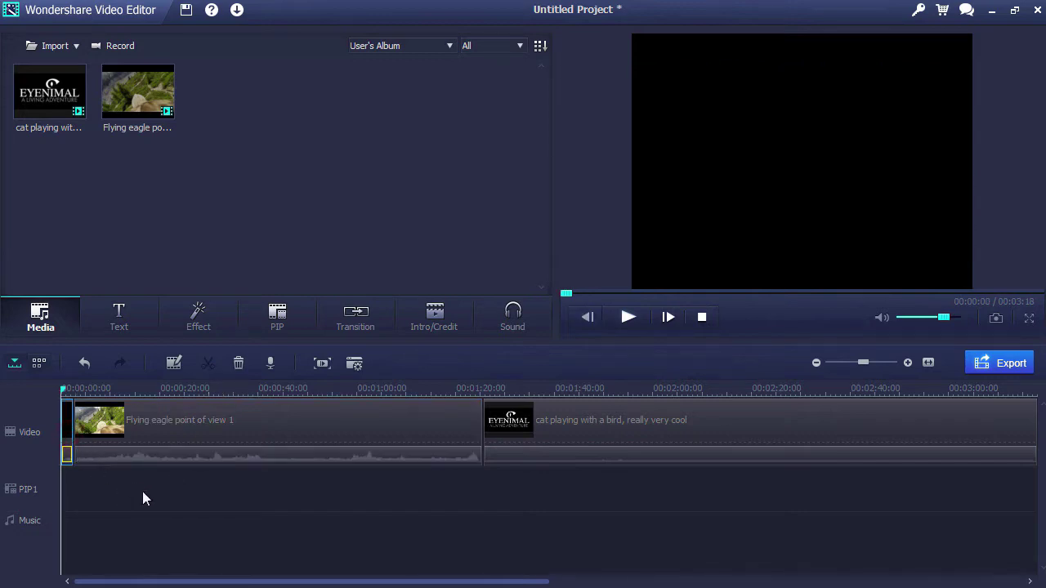
{"action": "key", "text": "Delete"}
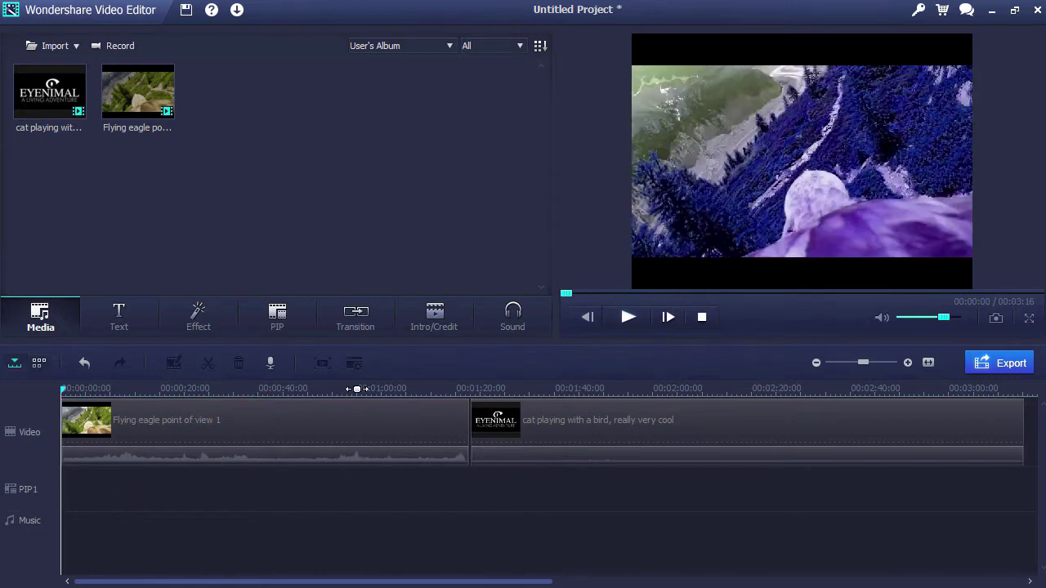
- Add a freeze frame to the eagle clip at 1:00, then park the playhead at 0:47
{"action": "left_click", "coordinate": [357, 389]}
{"action": "left_click", "coordinate": [362, 417]}
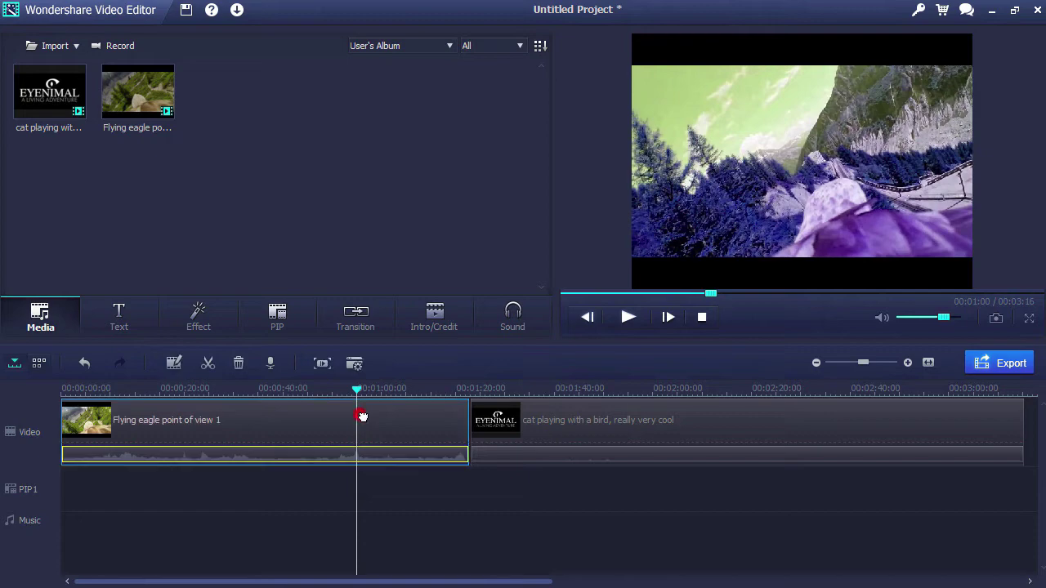
{"action": "left_click", "coordinate": [323, 365]}
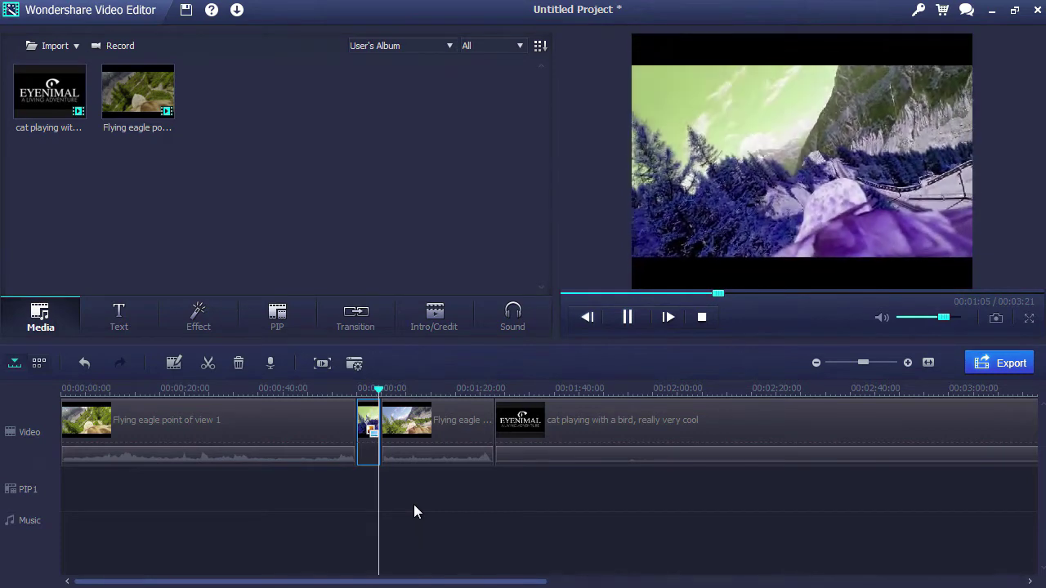
{"action": "key", "text": "space"}
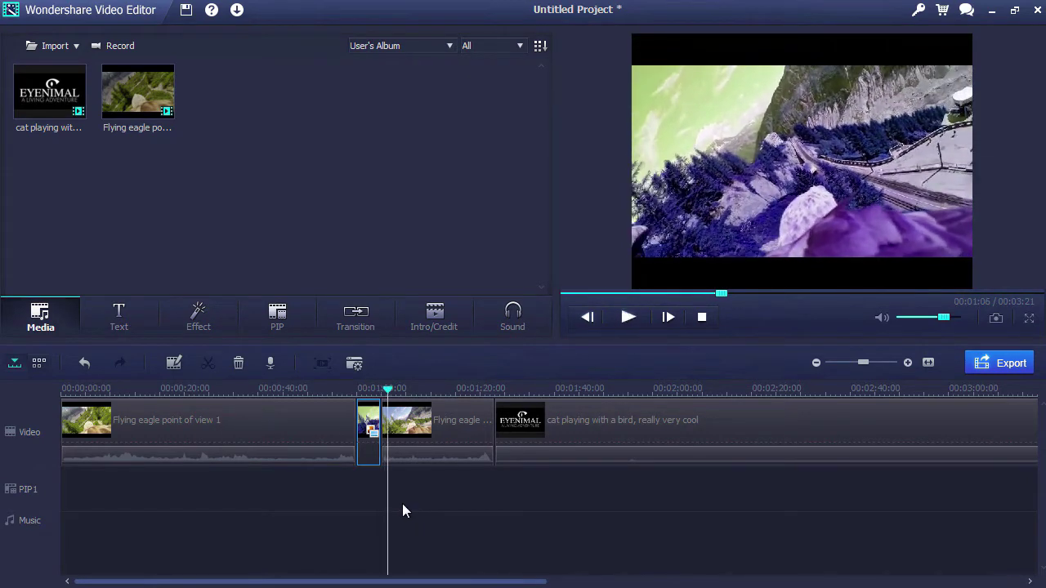
{"action": "left_click", "coordinate": [294, 390]}
{"action": "left_click", "coordinate": [286, 428]}
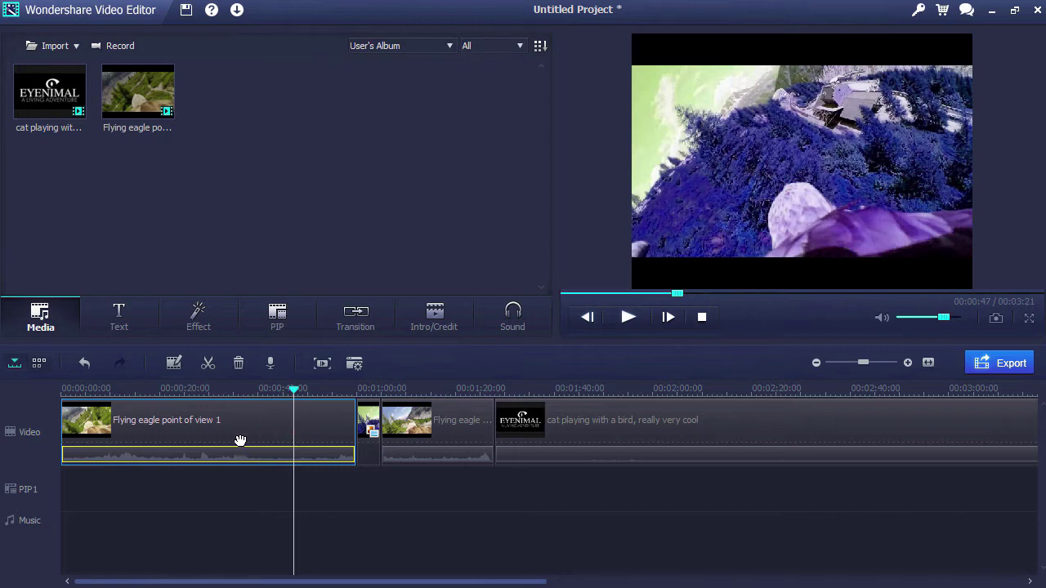
{"action": "left_click", "coordinate": [123, 325]}
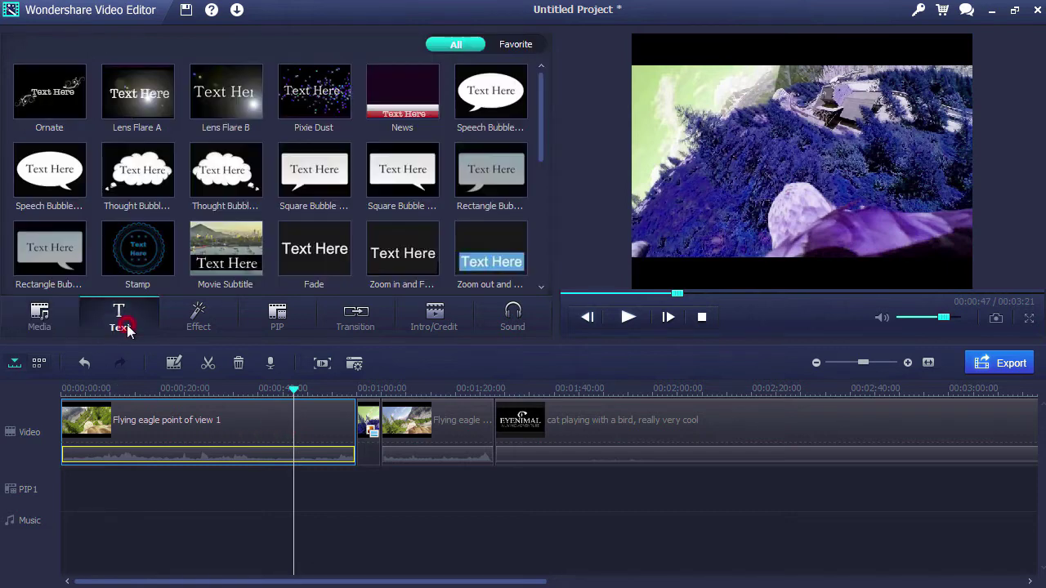
- Preview the News title template and place it on the timeline at 0:47
{"action": "left_click", "coordinate": [415, 101]}
{"action": "left_click", "coordinate": [627, 317]}
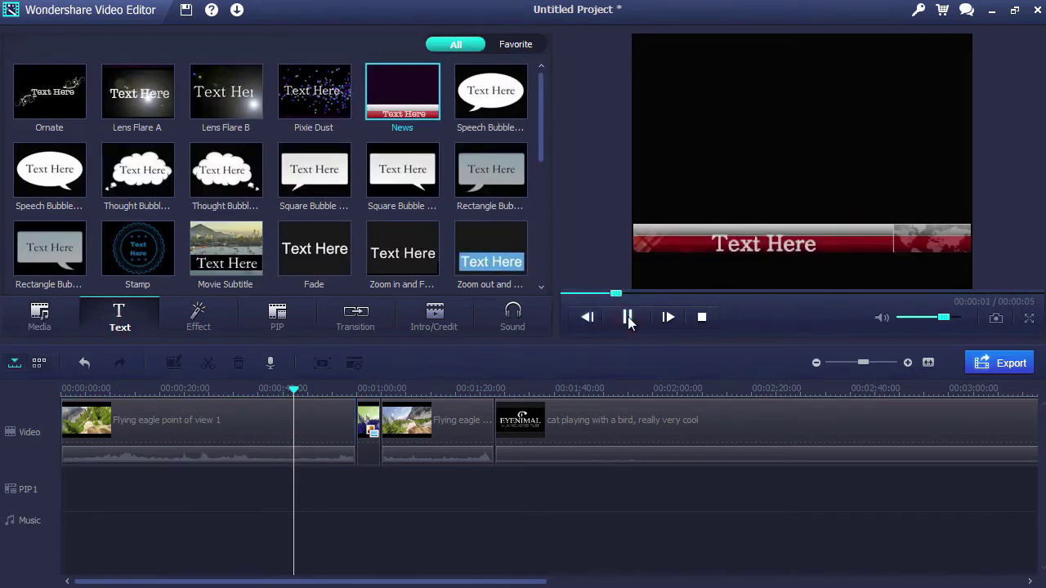
{"action": "left_click", "coordinate": [628, 319]}
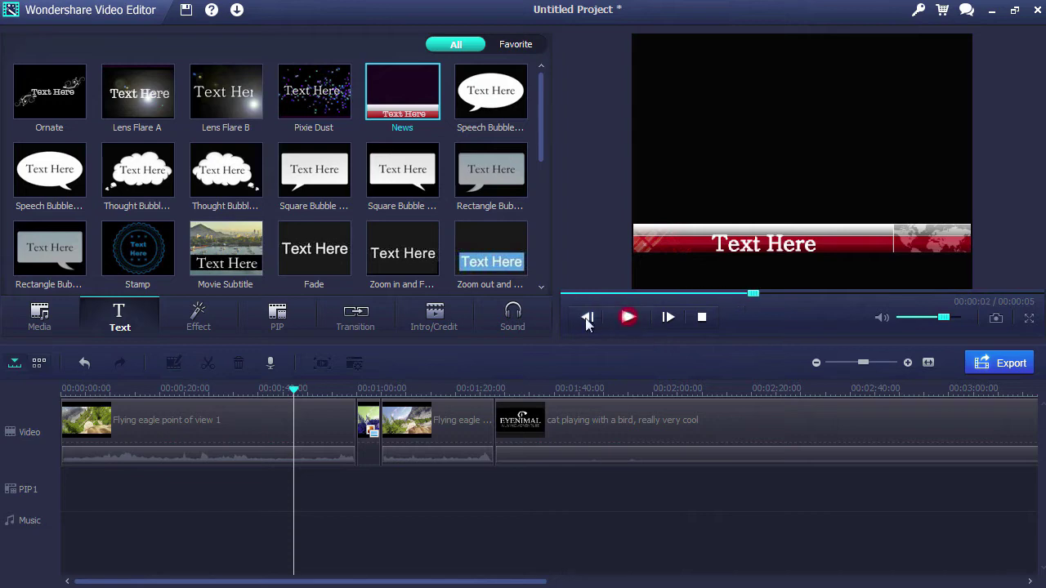
{"action": "left_click_drag", "start_coordinate": [403, 120], "coordinate": [304, 525]}
- Change the News title text to 'FLYING BIRD CAM' and play it back over the video
{"action": "double_click", "coordinate": [303, 521]}
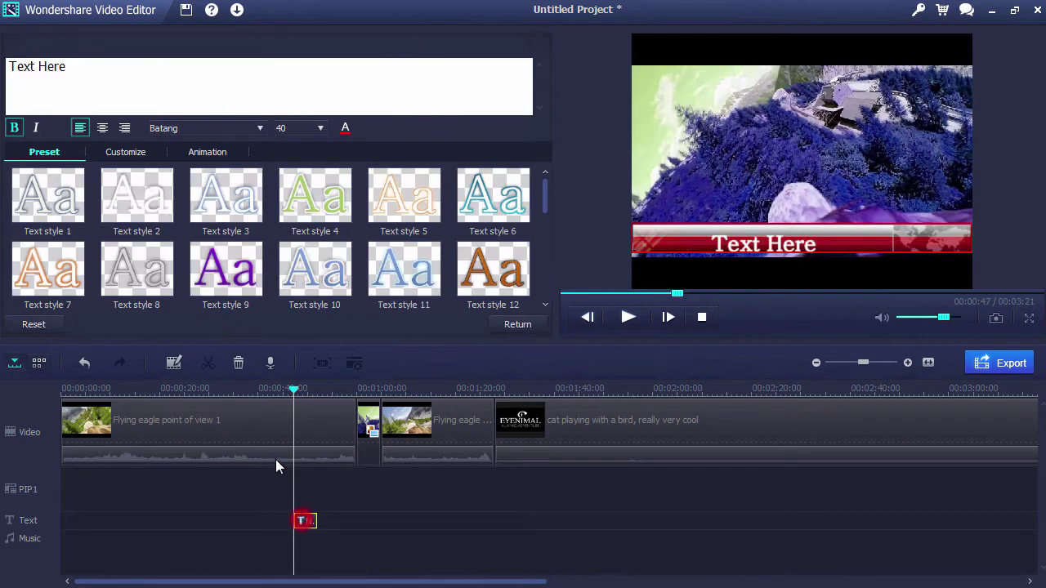
{"action": "triple_click", "coordinate": [76, 73]}
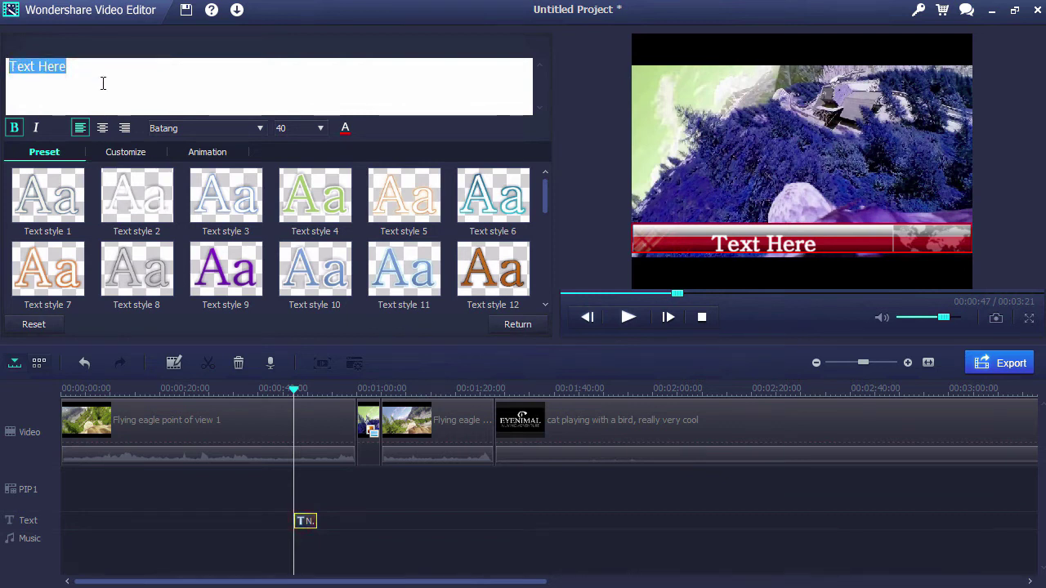
{"action": "type", "text": "FLYING BIRD CAM"}
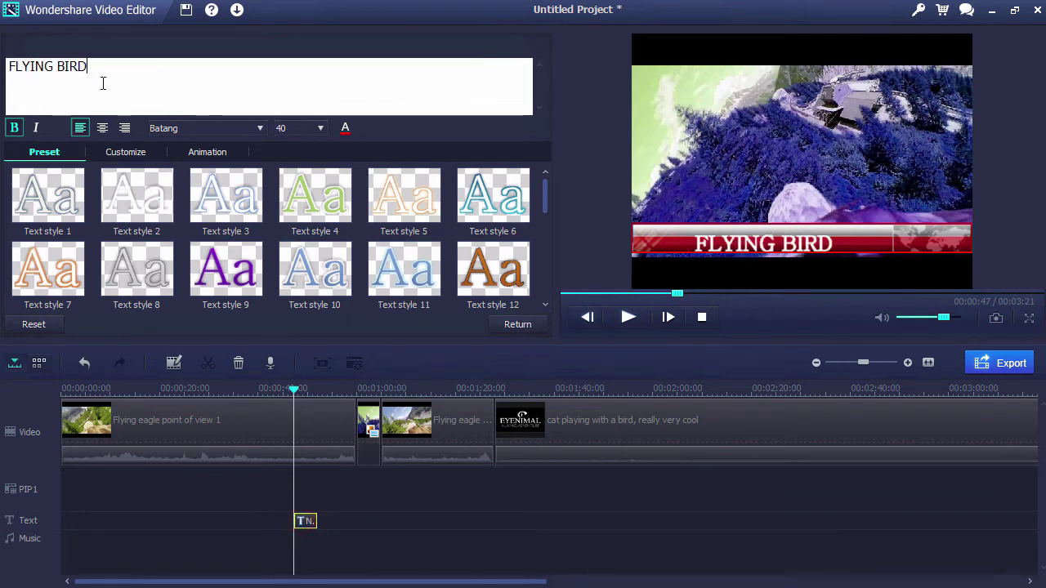
{"action": "left_click", "coordinate": [497, 326]}
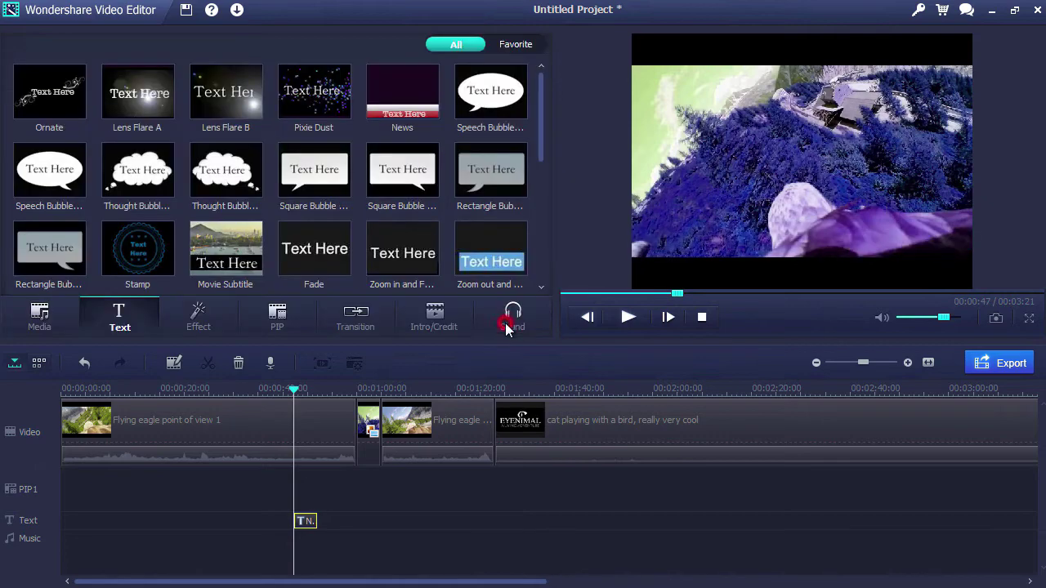
{"action": "left_click", "coordinate": [397, 506]}
{"action": "key", "text": "space"}
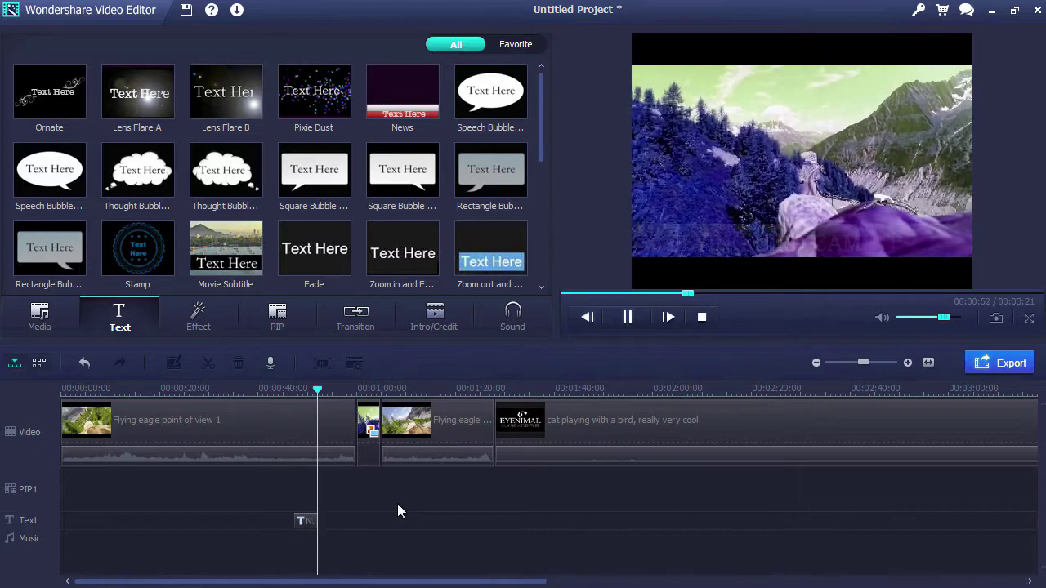
{"action": "key", "text": "space"}
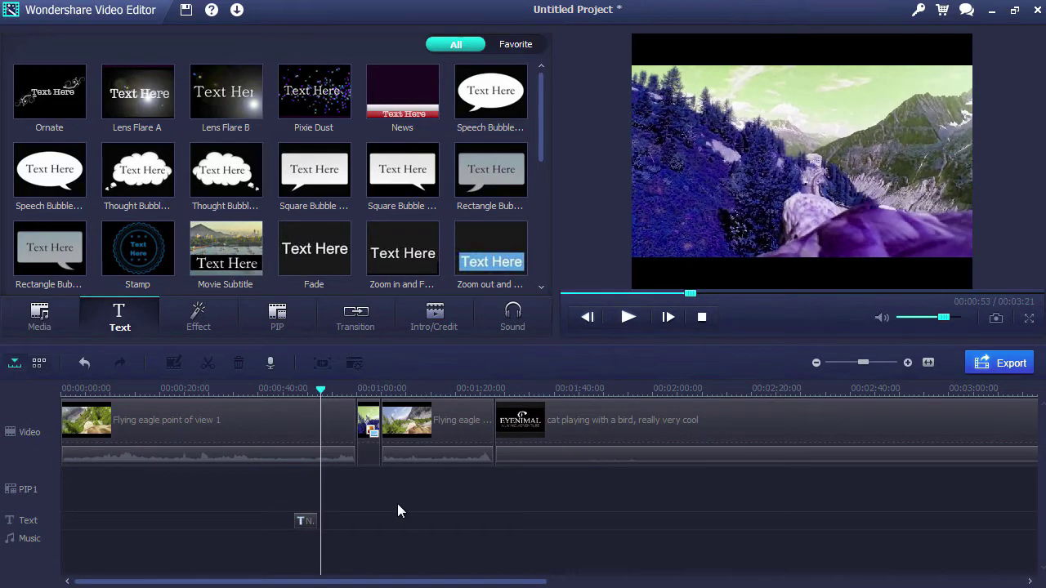
{"action": "left_click", "coordinate": [289, 434]}
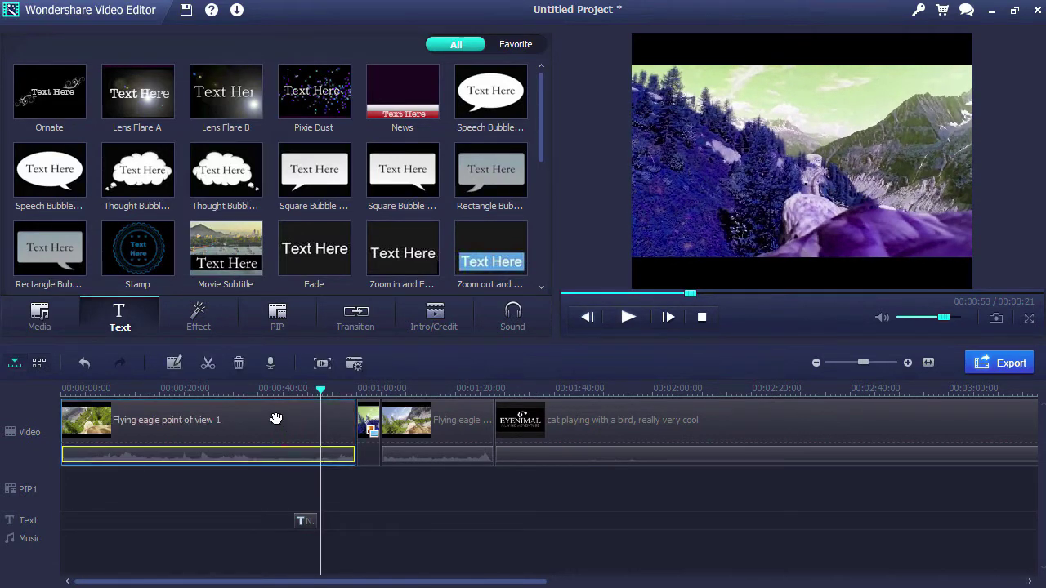
{"action": "left_click", "coordinate": [199, 325]}
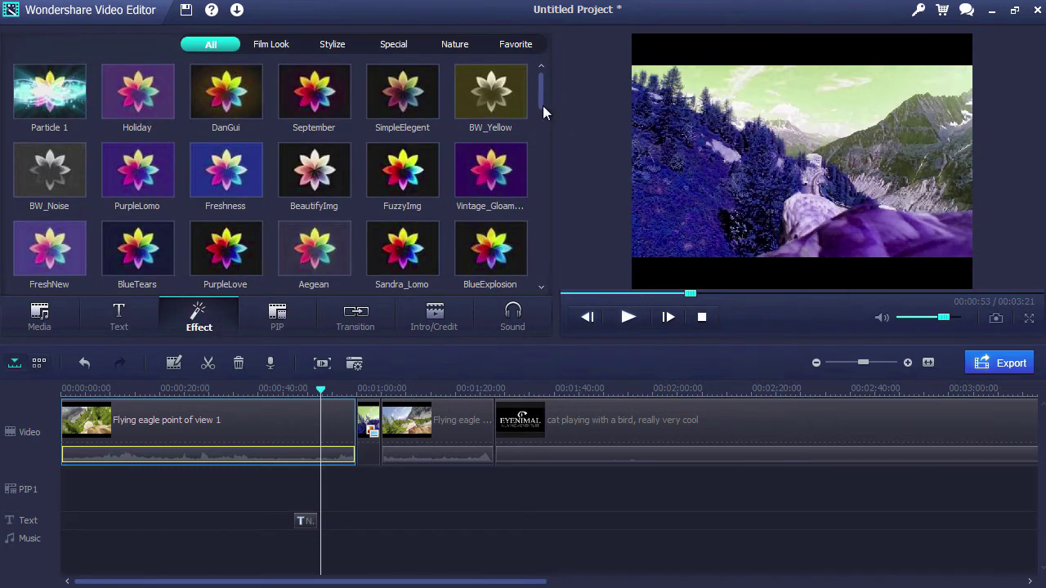
- Put Particle 1 on a new effect track near 0:40 and play it back to check
{"action": "mouse_move", "coordinate": [544, 100]}
{"action": "left_mouse_down"}
{"action": "mouse_move", "coordinate": [547, 169]}
{"action": "mouse_move", "coordinate": [545, 104]}
{"action": "left_mouse_up"}
{"action": "left_click_drag", "start_coordinate": [47, 96], "coordinate": [264, 493]}
{"action": "key", "text": "space"}
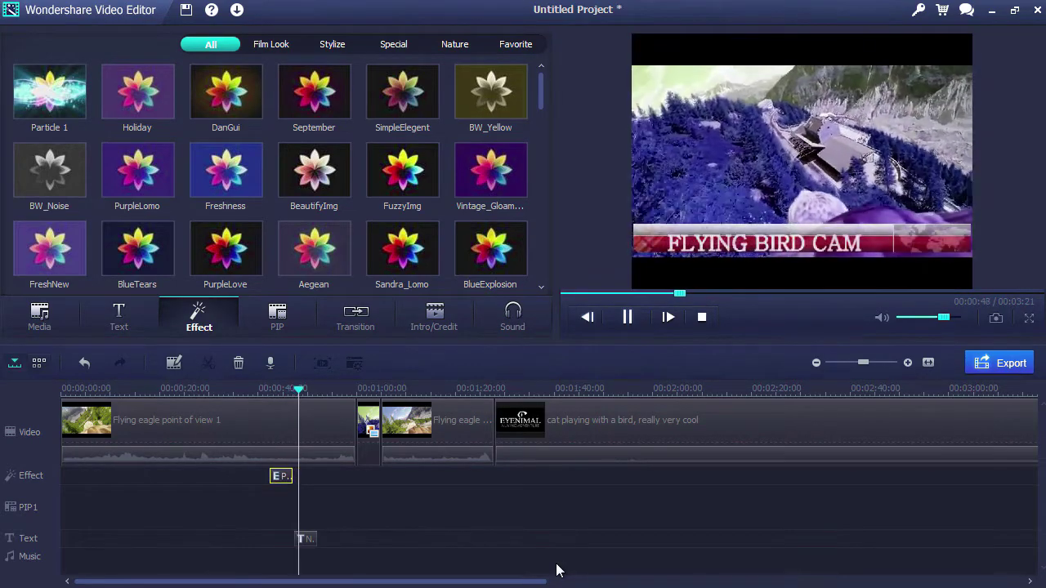
{"action": "key", "text": "space"}
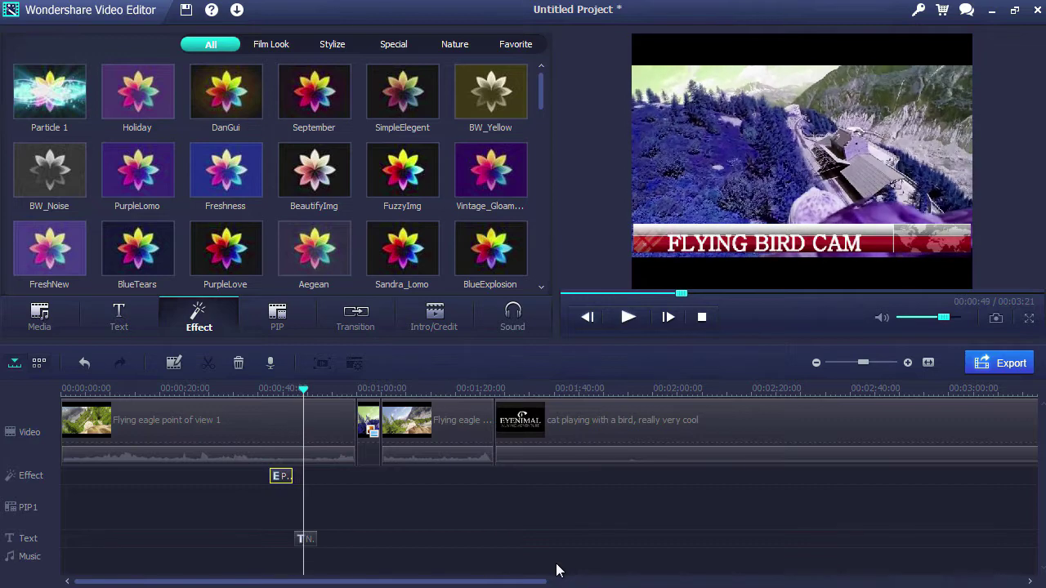
{"action": "left_click", "coordinate": [233, 427]}
- Drop Cross_whisk between the eagle and cat clips near 1:26 and preview it
{"action": "left_click", "coordinate": [356, 319]}
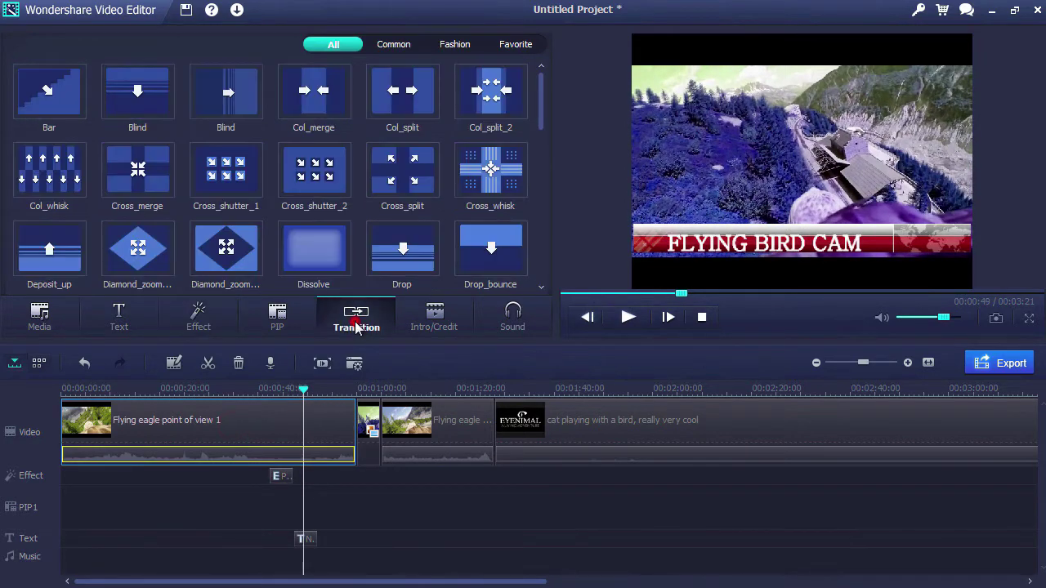
{"action": "left_click_drag", "start_coordinate": [503, 169], "coordinate": [489, 420]}
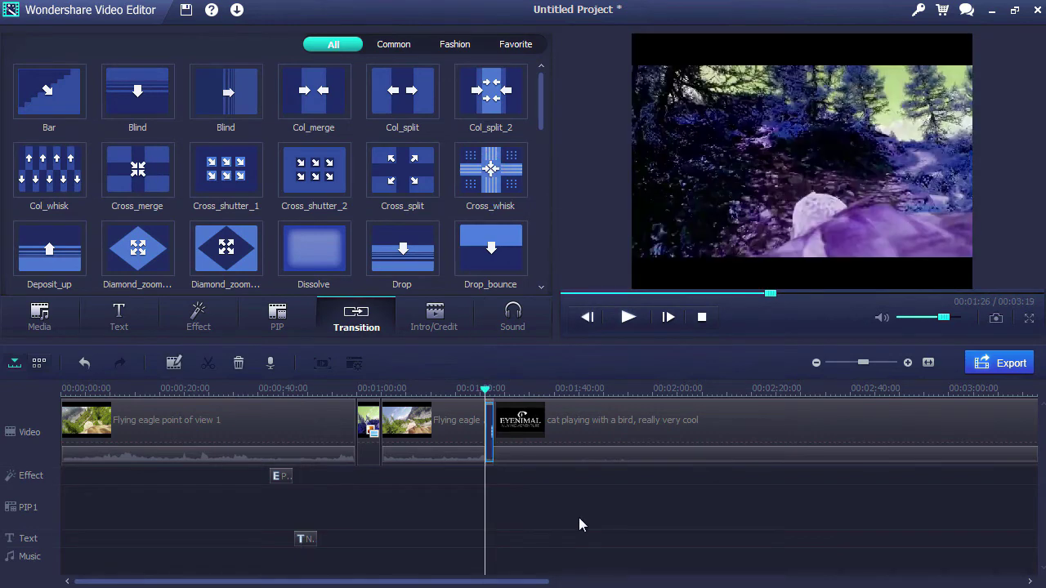
{"action": "key", "text": "space"}
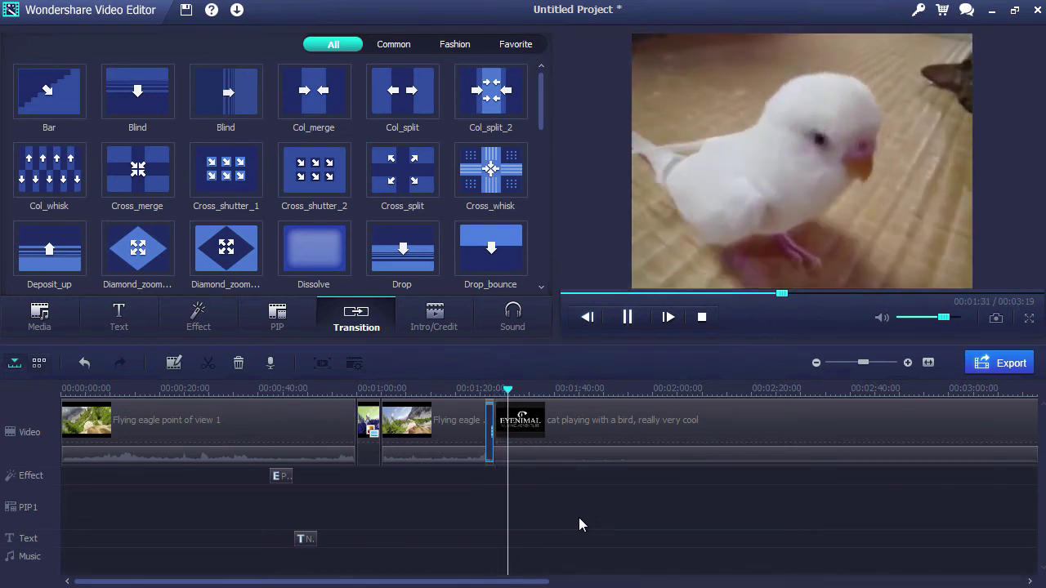
{"action": "key", "text": "space"}
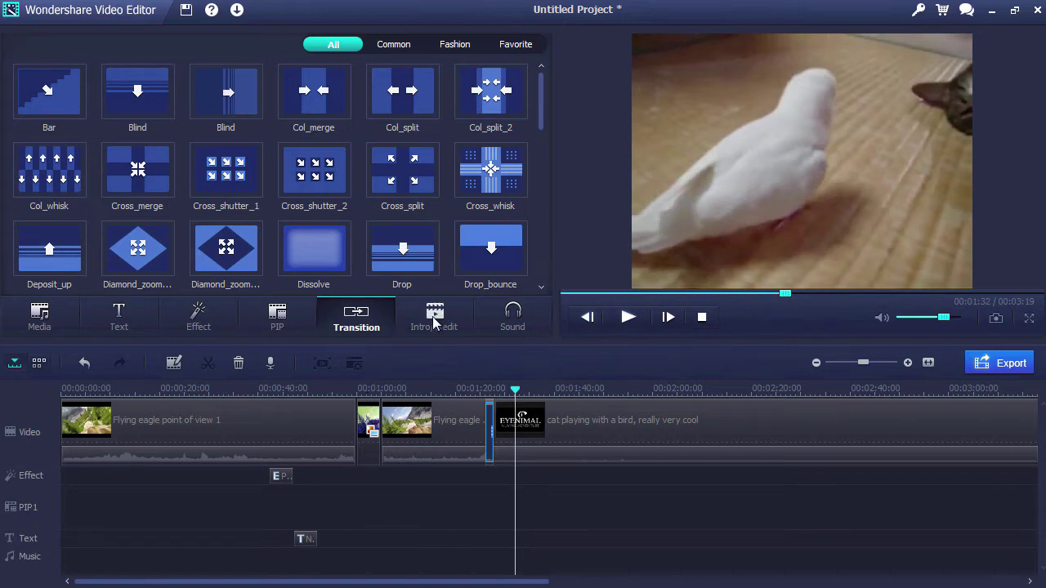
- Add the Curtain intro at the video start and retitle it 'THE FLYING EAGLE CAM'
{"action": "left_click", "coordinate": [434, 316]}
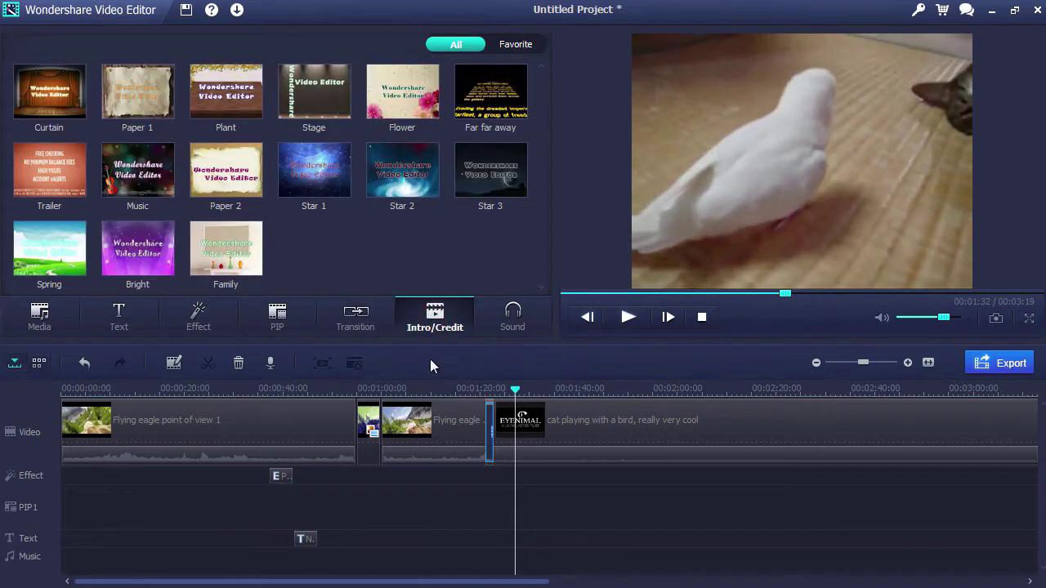
{"action": "left_click_drag", "start_coordinate": [56, 95], "coordinate": [65, 457]}
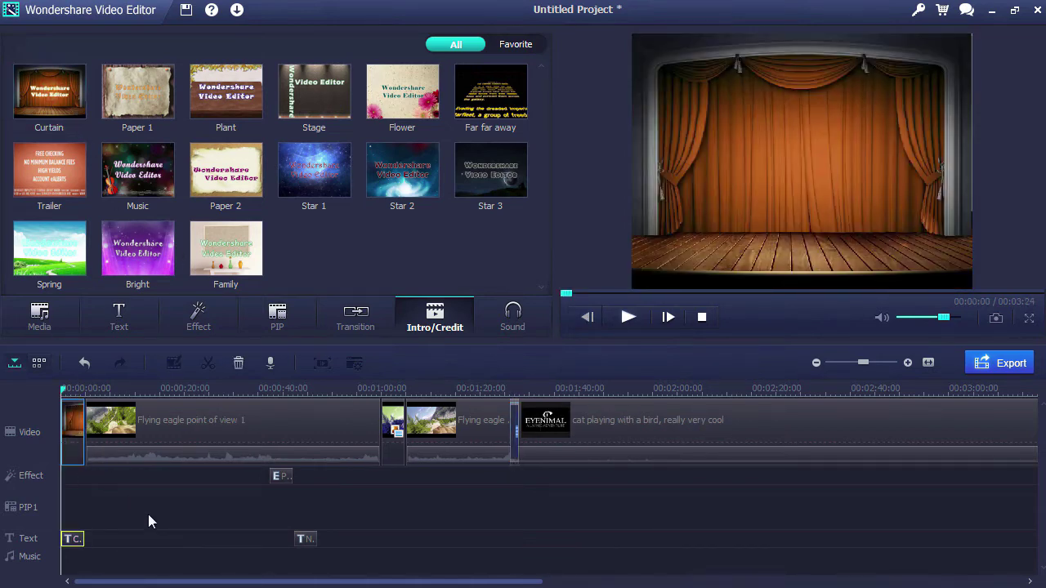
{"action": "double_click", "coordinate": [73, 541]}
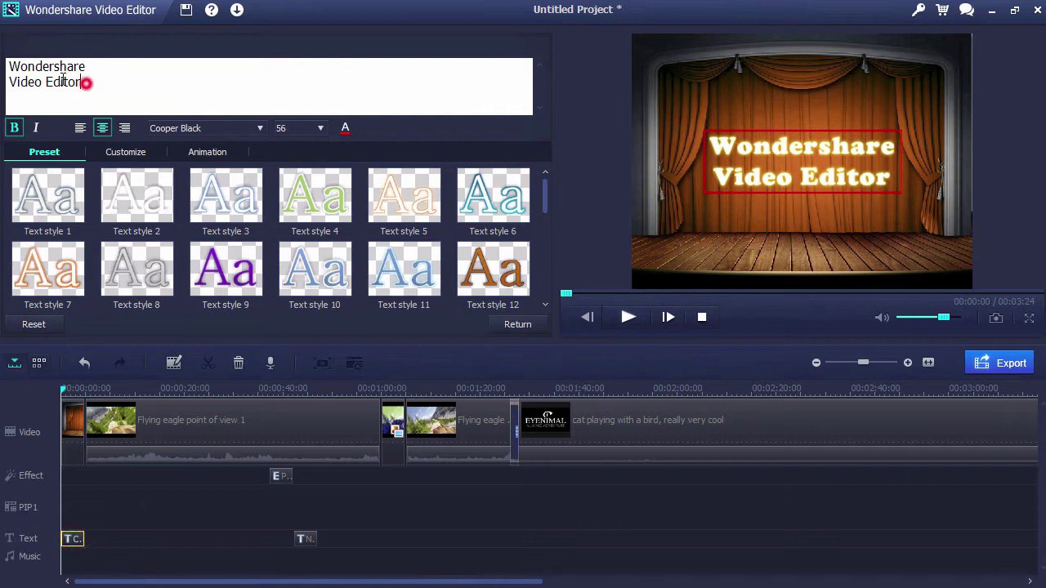
{"action": "left_click_drag", "start_coordinate": [85, 82], "coordinate": [14, 64]}
{"action": "type", "text": "THE F"}
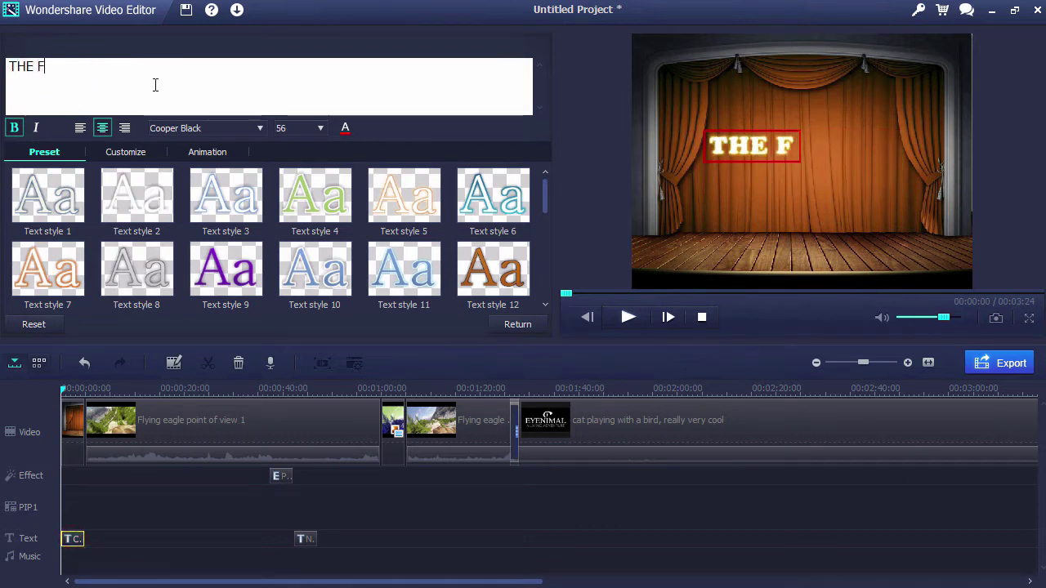
{"action": "type", "text": "LYING EAGLE CAM"}
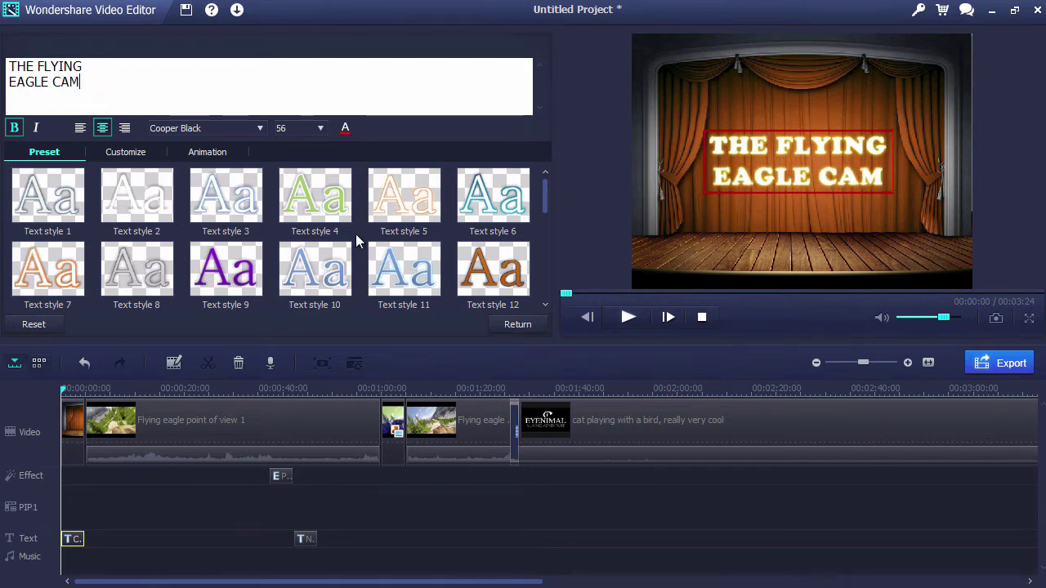
{"action": "left_click", "coordinate": [515, 325]}
{"action": "left_click", "coordinate": [72, 482]}
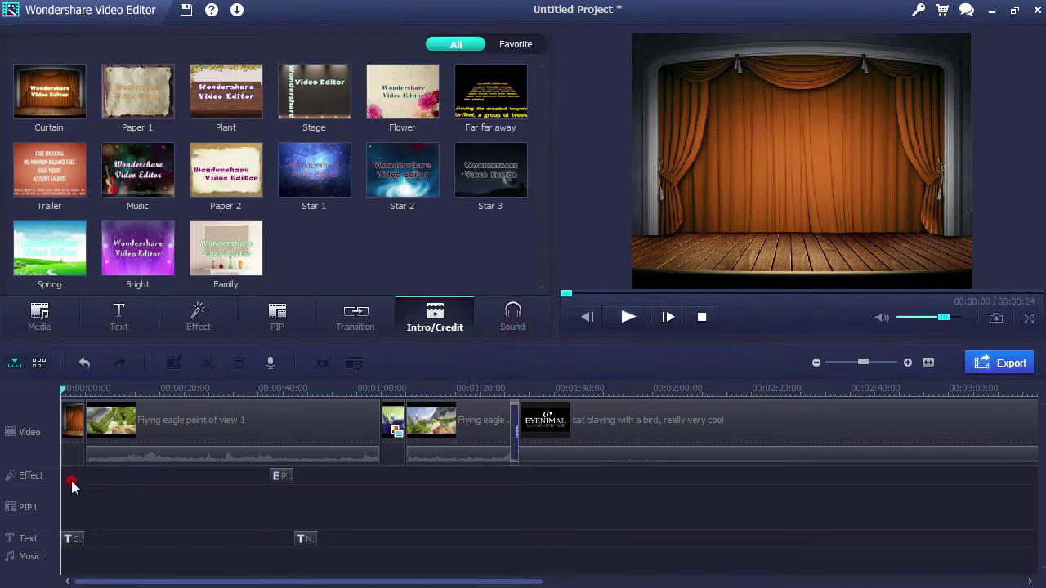
- Play back the curtain intro, then select the first eagle clip near 0:20 and return to the media library
{"action": "key", "text": "space"}
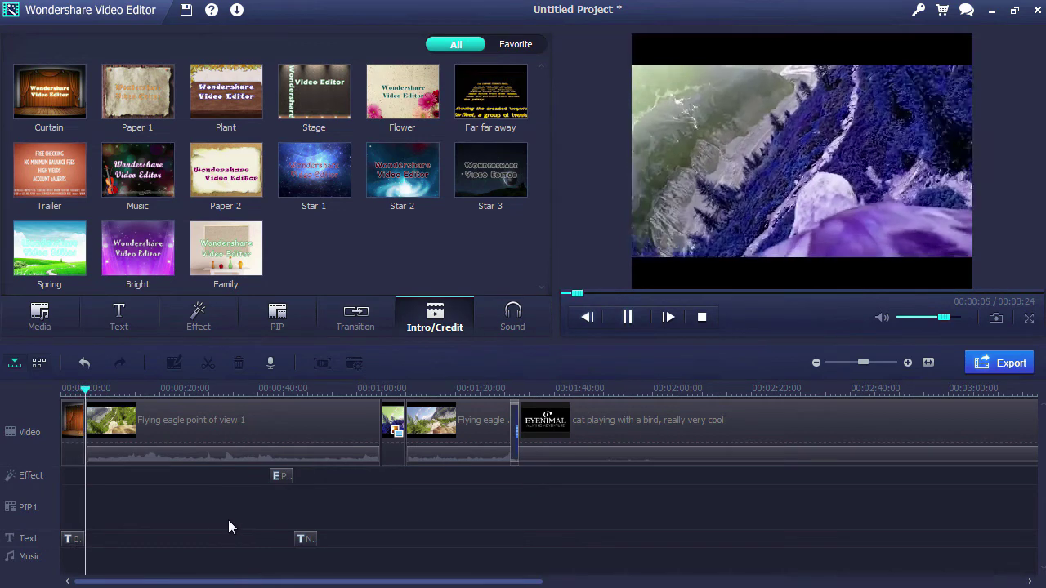
{"action": "key", "text": "space"}
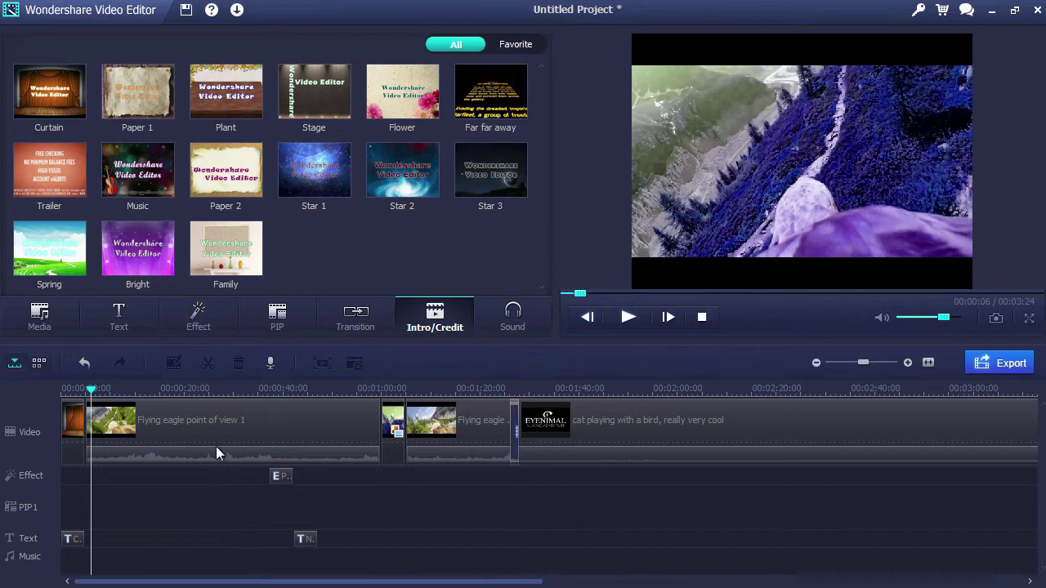
{"action": "left_click", "coordinate": [208, 389]}
{"action": "left_click", "coordinate": [204, 420]}
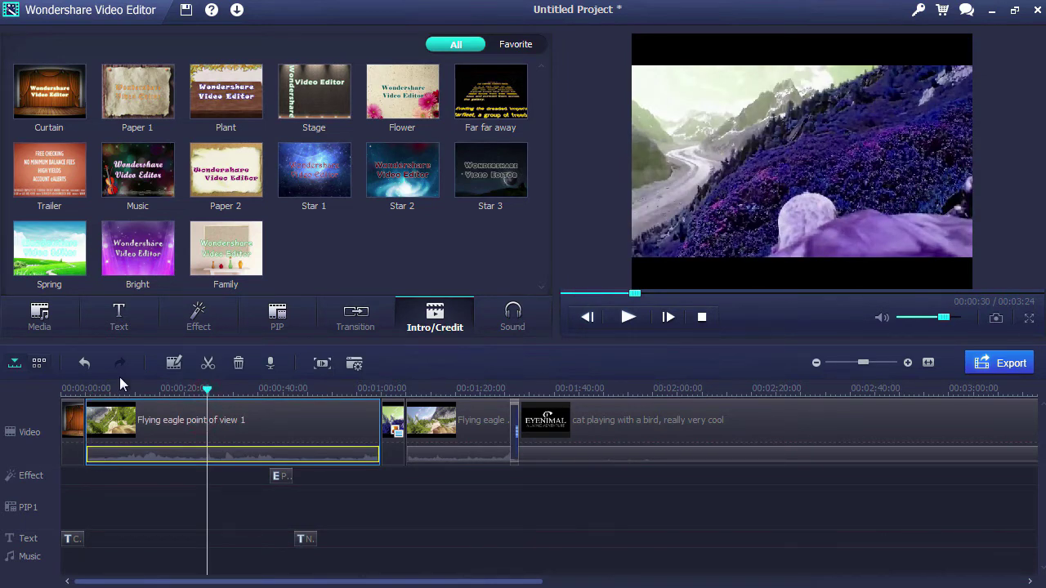
{"action": "left_click", "coordinate": [39, 317]}
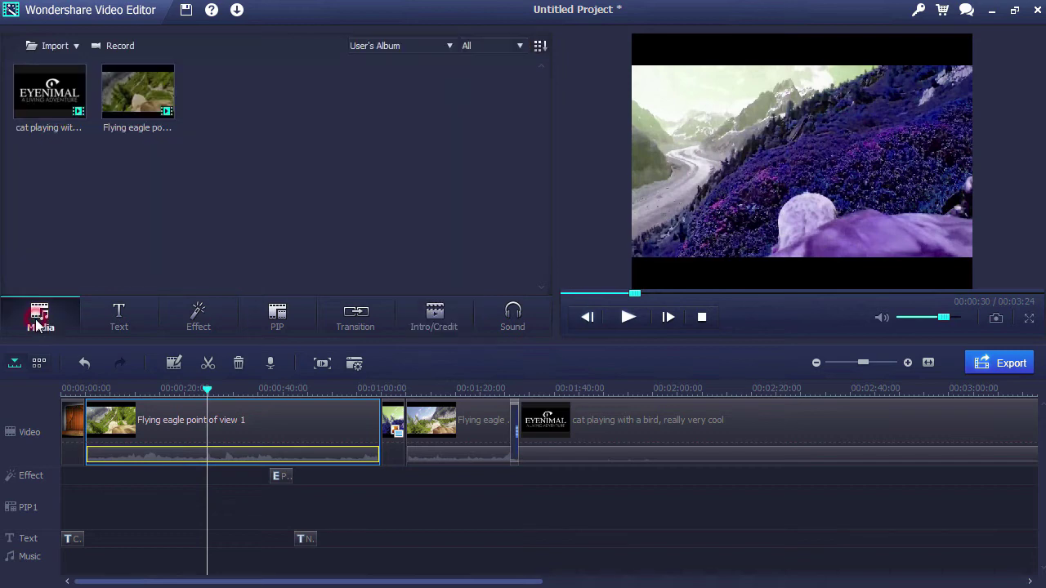
- Import Planet Stranded_10.Wav from the Music library and place it at the music track's start
{"action": "left_click", "coordinate": [50, 46]}
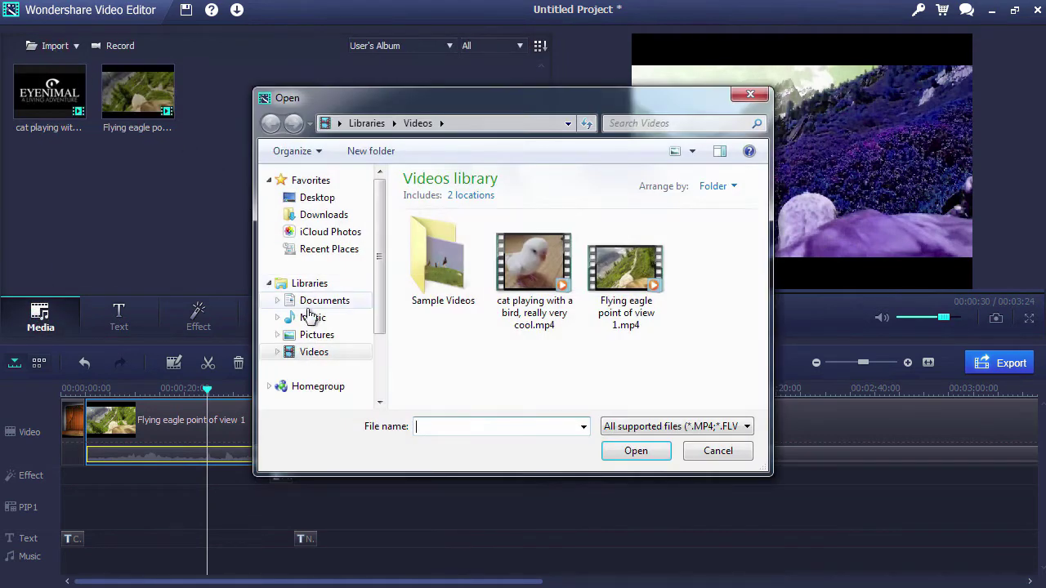
{"action": "left_click", "coordinate": [311, 317]}
{"action": "left_click", "coordinate": [448, 364]}
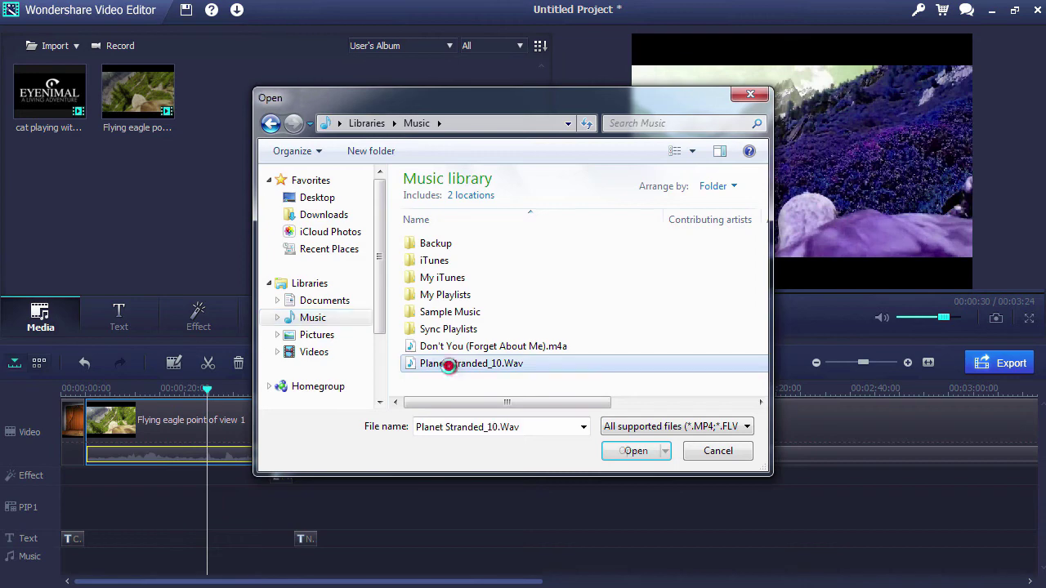
{"action": "double_click", "coordinate": [449, 364]}
{"action": "left_click", "coordinate": [356, 213]}
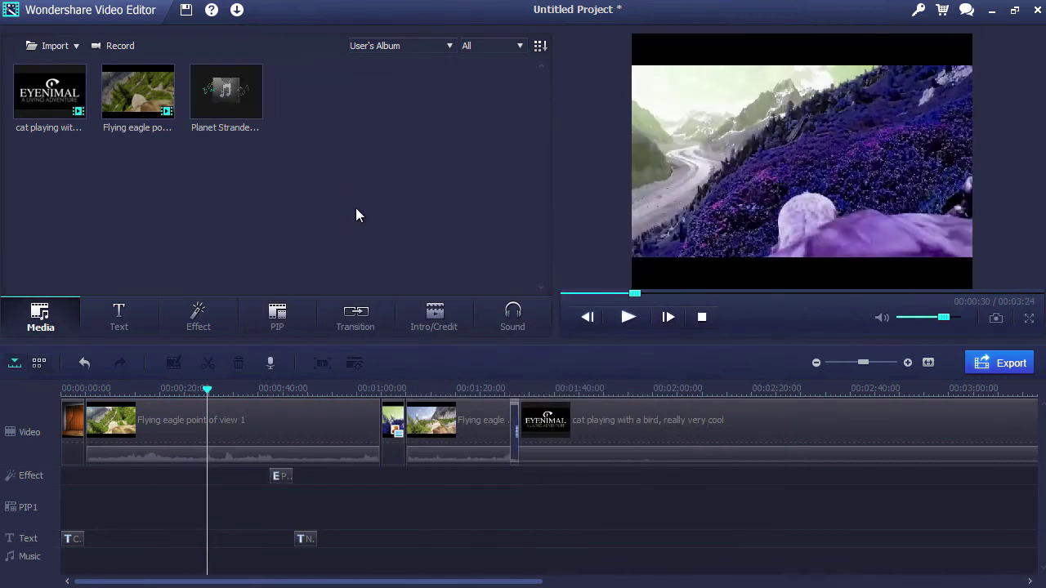
{"action": "left_click_drag", "start_coordinate": [238, 103], "coordinate": [64, 564]}
{"action": "left_click", "coordinate": [72, 435]}
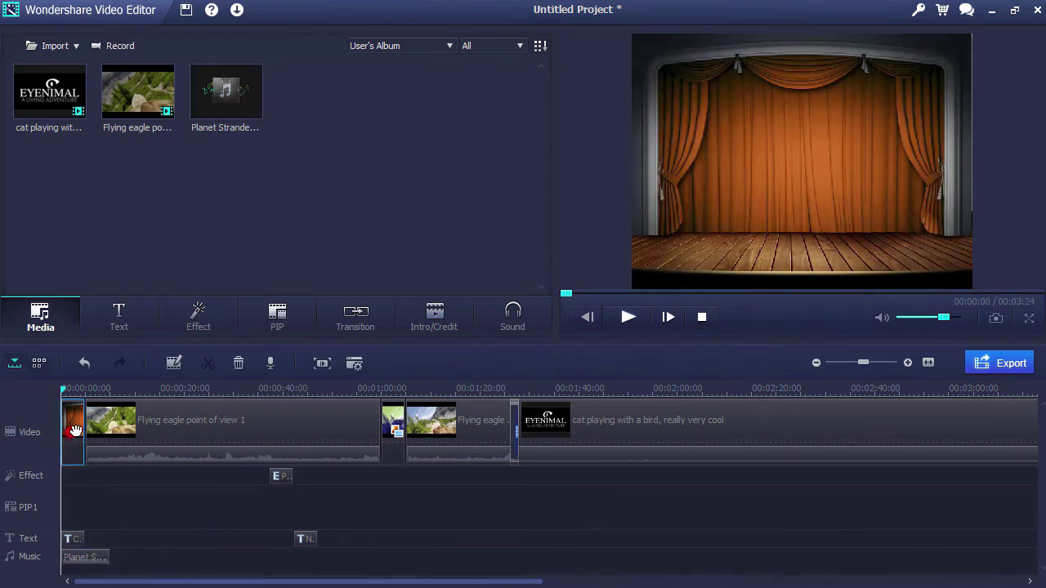
- Extend the curtain intro clip and its Curtain title together, then replay from 00:00:00 to check
{"action": "left_click_drag", "start_coordinate": [82, 419], "coordinate": [109, 419]}
{"action": "left_click_drag", "start_coordinate": [73, 541], "coordinate": [108, 540]}
{"action": "left_click_drag", "start_coordinate": [112, 390], "coordinate": [63, 390]}
{"action": "key", "text": "space"}
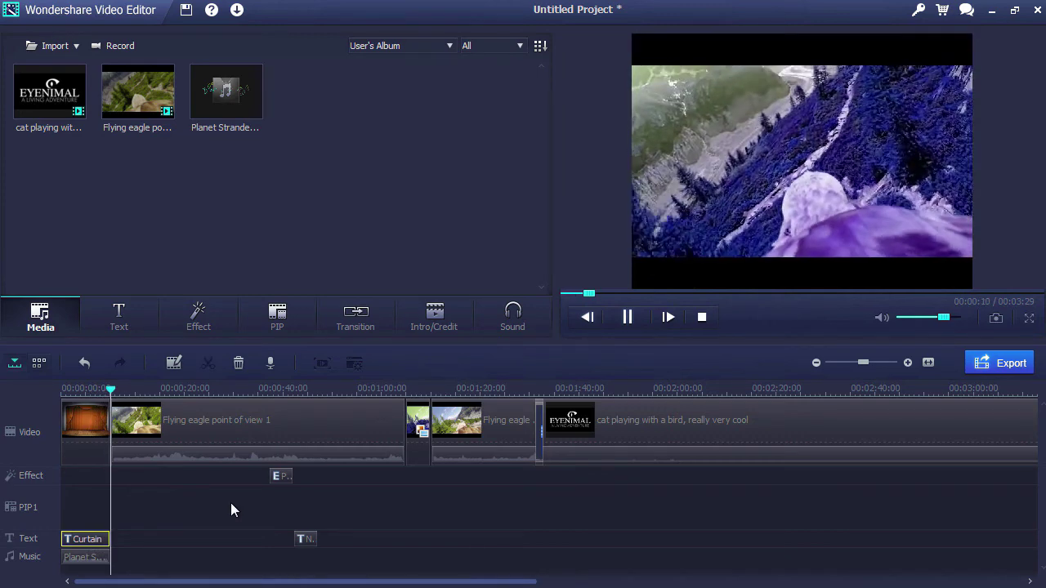
{"action": "key", "text": "space"}
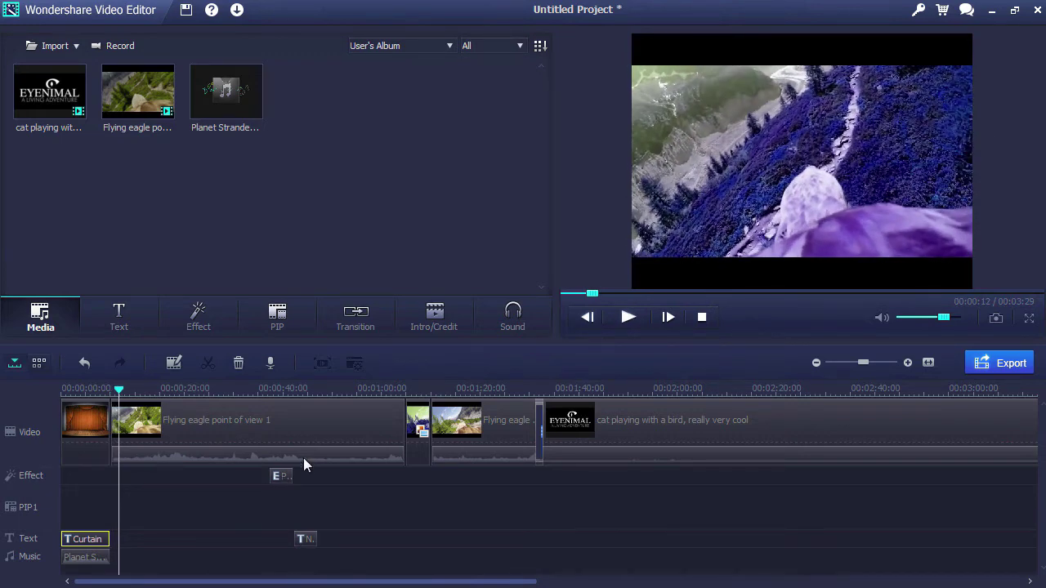
{"action": "left_click", "coordinate": [512, 319]}
- Add the Bell Tower and Cartoon Boing sound effects to a new sound track, then play to check
{"action": "left_click", "coordinate": [378, 131]}
{"action": "left_click_drag", "start_coordinate": [374, 135], "coordinate": [162, 524]}
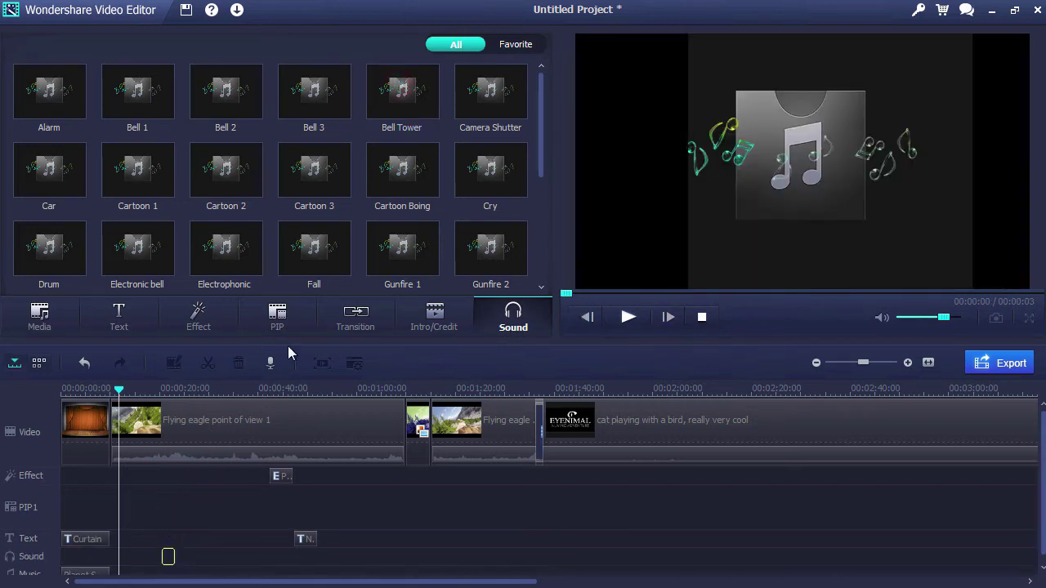
{"action": "left_click", "coordinate": [382, 191]}
{"action": "left_click_drag", "start_coordinate": [383, 191], "coordinate": [158, 549]}
{"action": "key", "text": "space"}
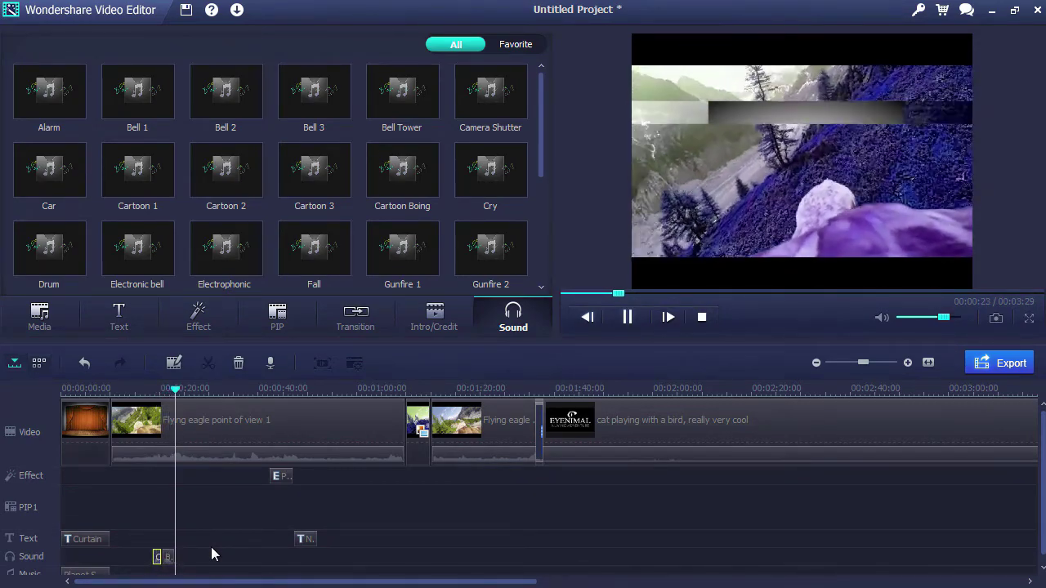
{"action": "key", "text": "space"}
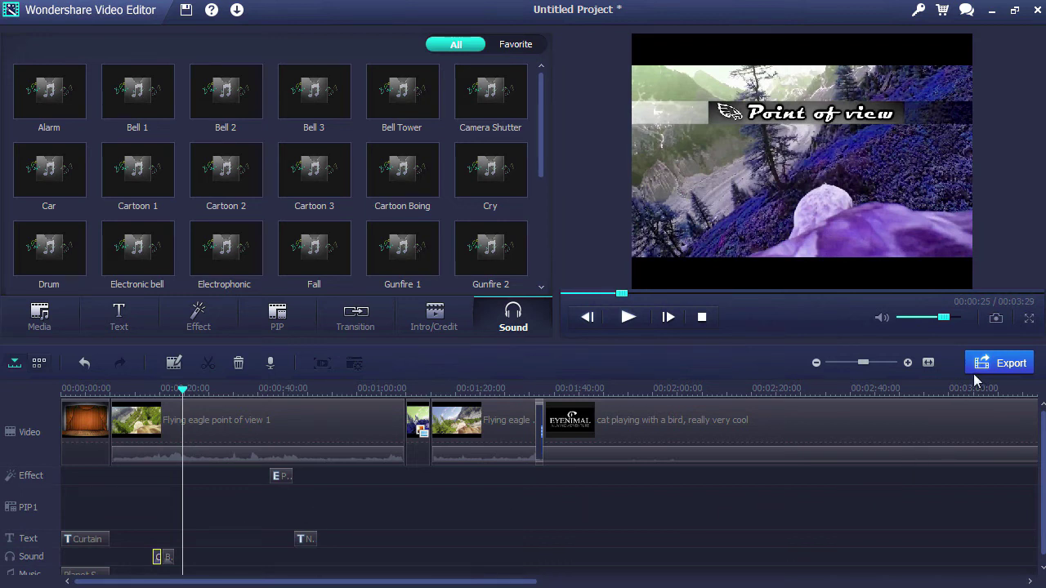
- In the export settings, browse the device presets, then set the output format to WMV
{"action": "left_click", "coordinate": [1012, 366]}
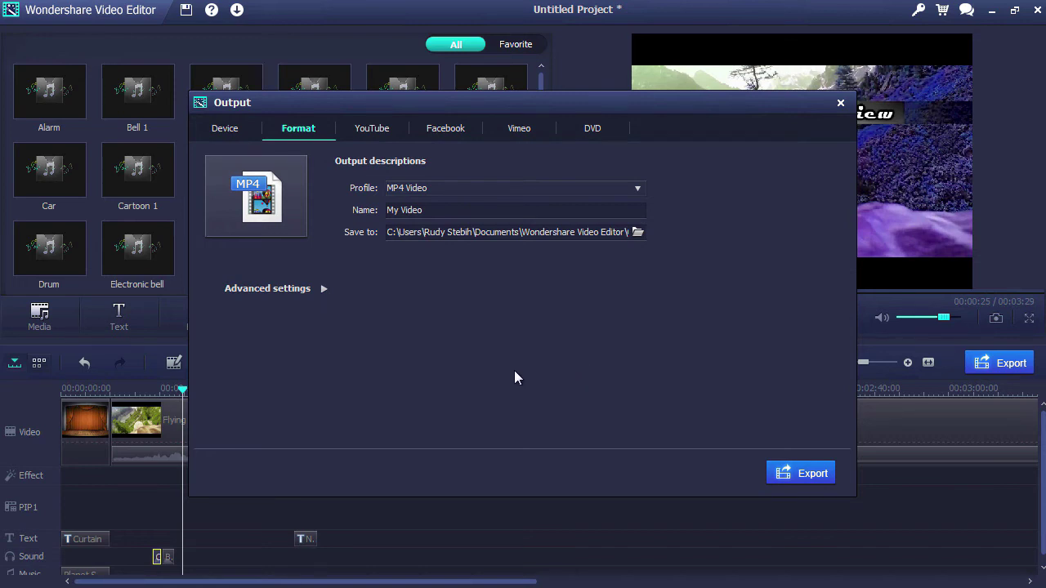
{"action": "left_click", "coordinate": [237, 129]}
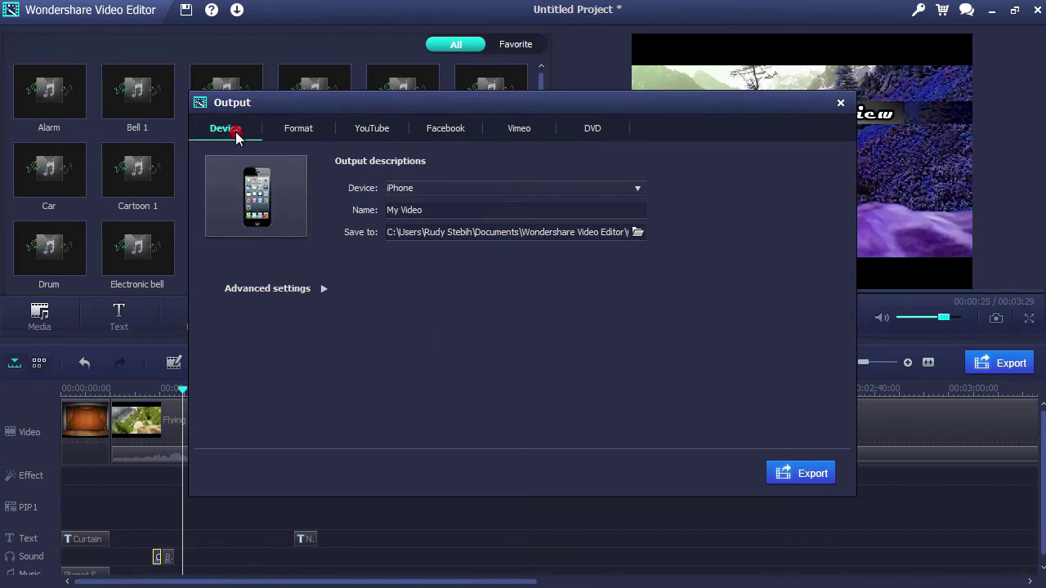
{"action": "left_click", "coordinate": [441, 187]}
{"action": "mouse_move", "coordinate": [711, 247]}
{"action": "left_mouse_down"}
{"action": "mouse_move", "coordinate": [714, 317]}
{"action": "mouse_move", "coordinate": [717, 240]}
{"action": "left_mouse_up"}
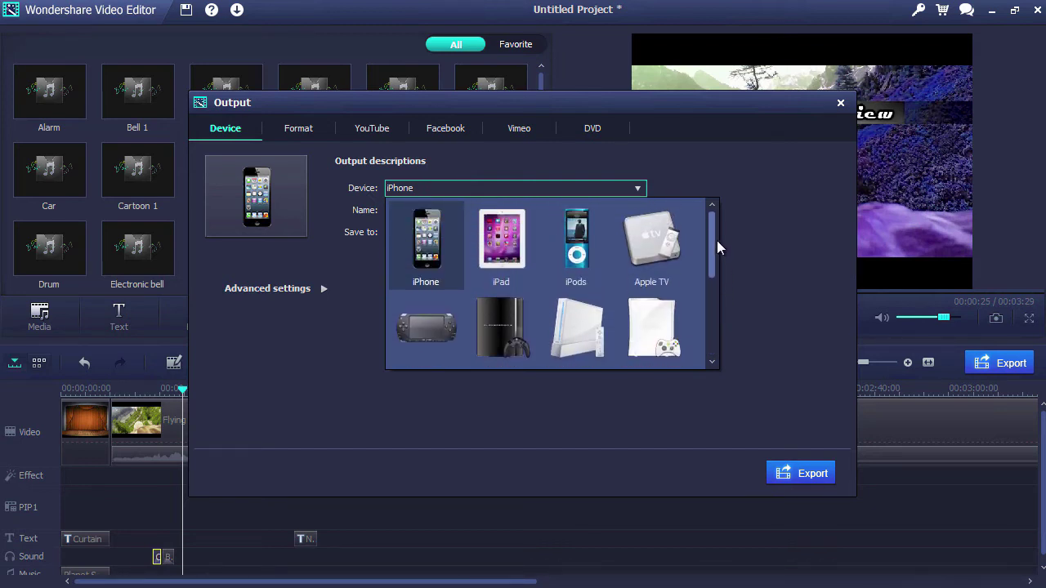
{"action": "left_click", "coordinate": [788, 262]}
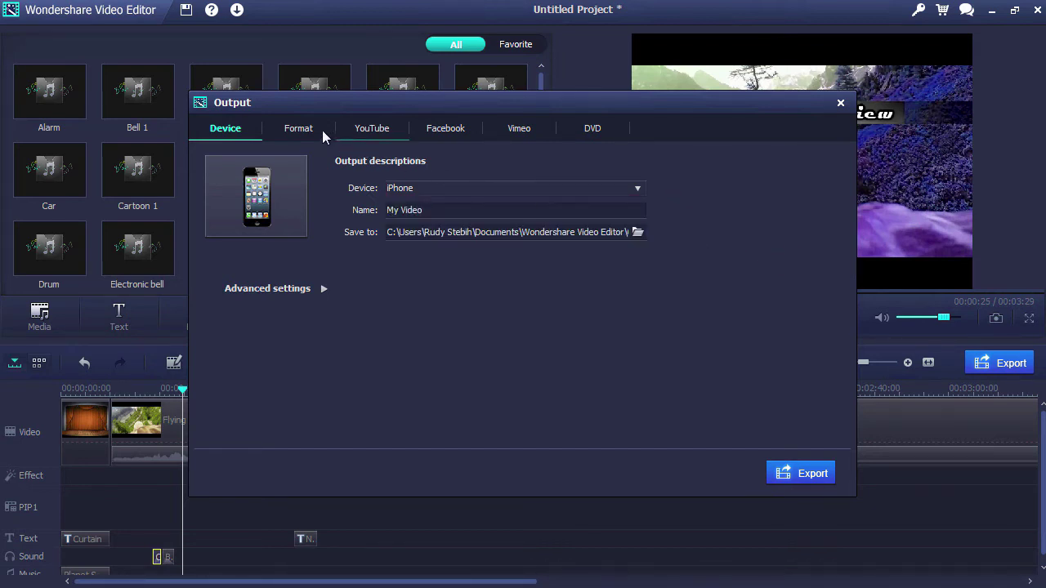
{"action": "left_click", "coordinate": [299, 131]}
{"action": "left_click", "coordinate": [430, 187]}
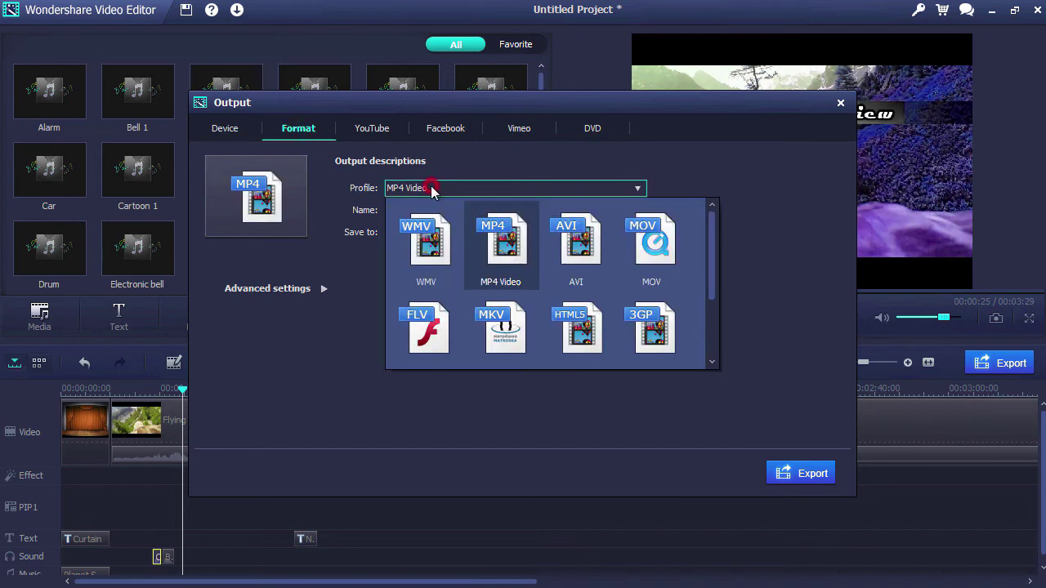
{"action": "mouse_move", "coordinate": [706, 249]}
{"action": "left_mouse_down"}
{"action": "mouse_move", "coordinate": [711, 301]}
{"action": "mouse_move", "coordinate": [705, 244]}
{"action": "left_mouse_up"}
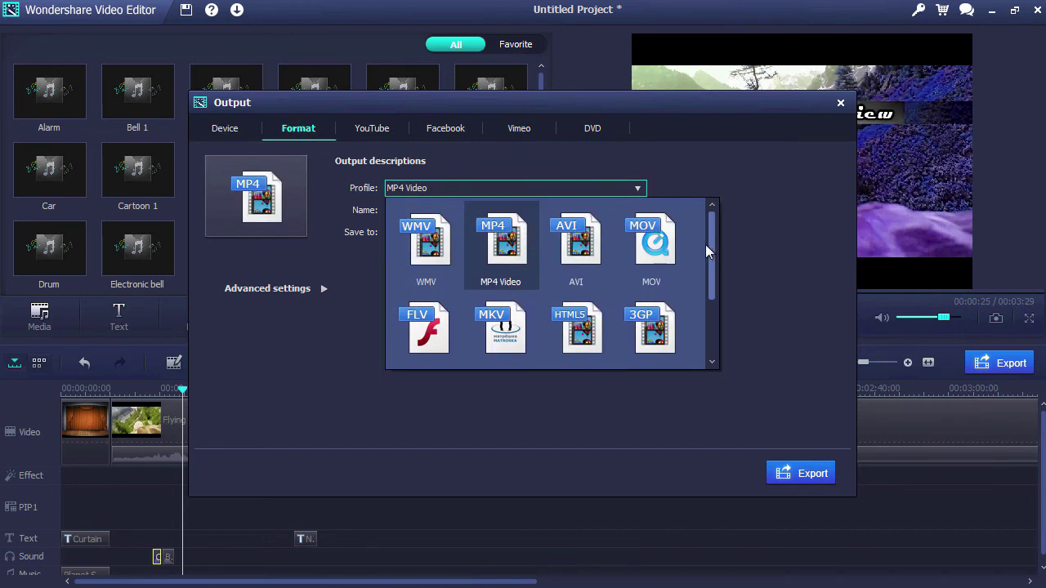
{"action": "left_click", "coordinate": [421, 250]}
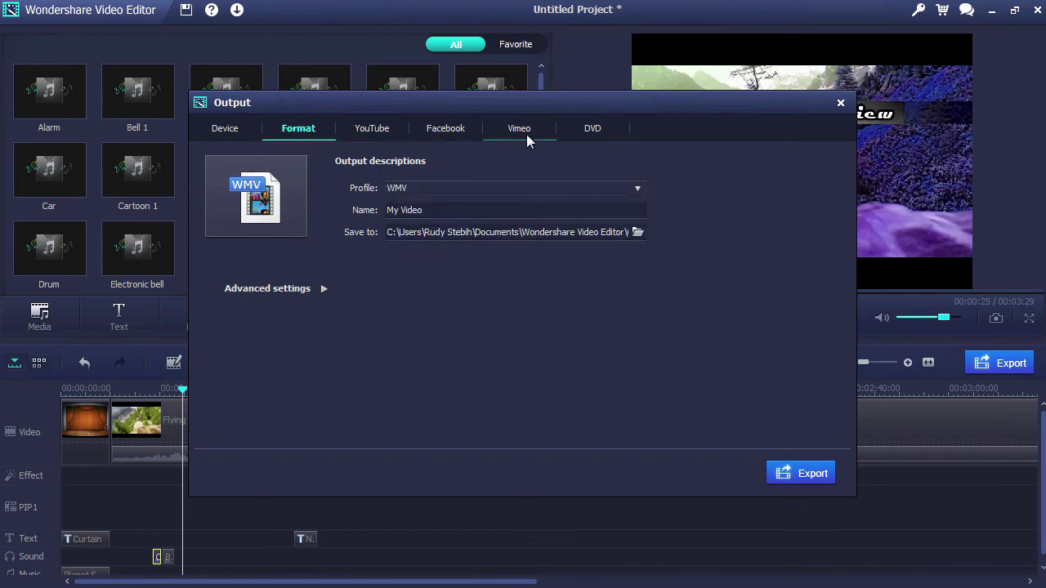
- Switch the output format back to MP4 Video, start the export, and bring Internet Explorer forward
{"action": "left_click", "coordinate": [595, 131]}
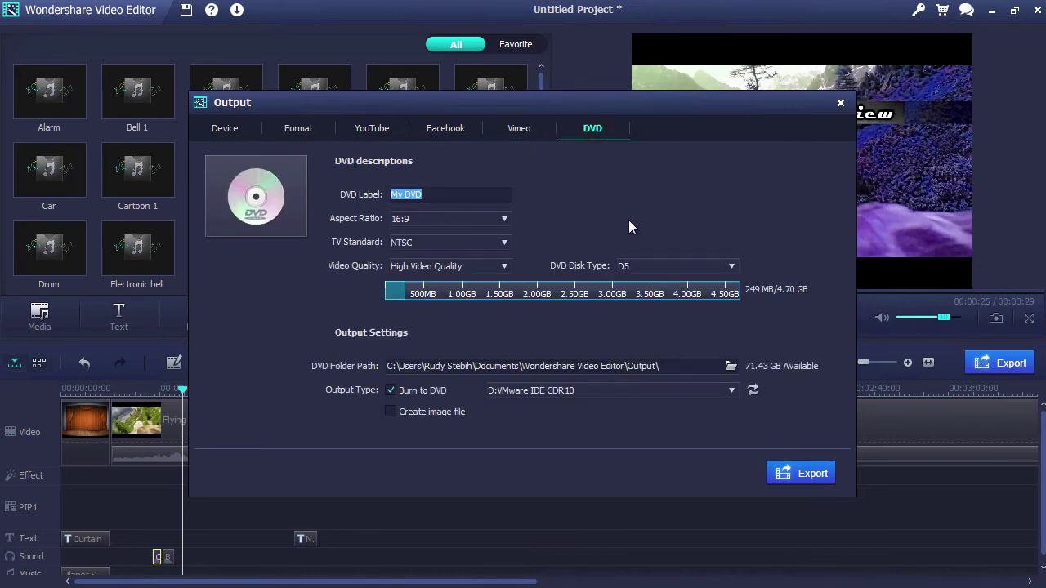
{"action": "left_click", "coordinate": [301, 131]}
{"action": "left_click", "coordinate": [463, 191]}
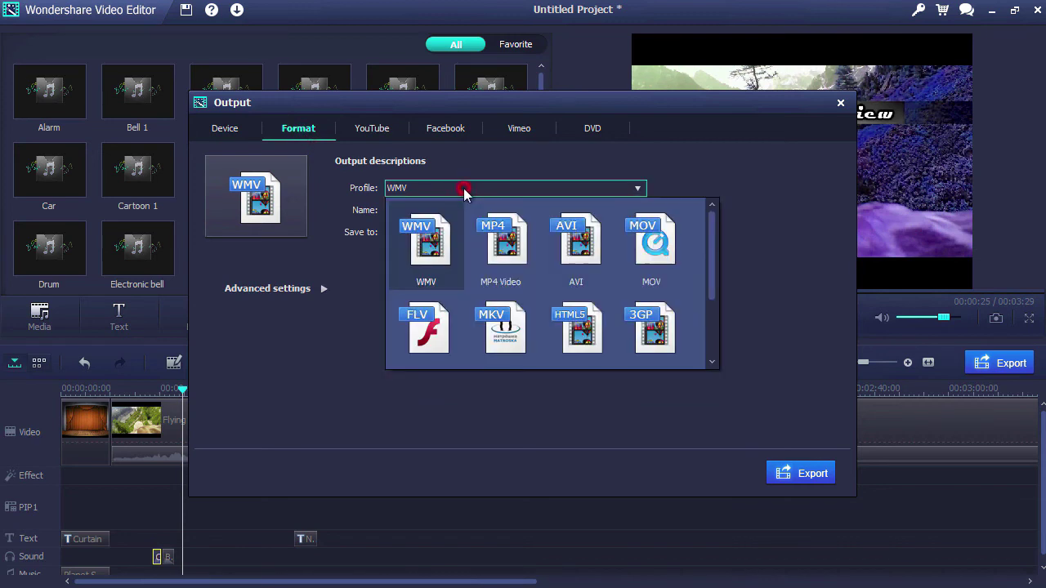
{"action": "left_click", "coordinate": [501, 242]}
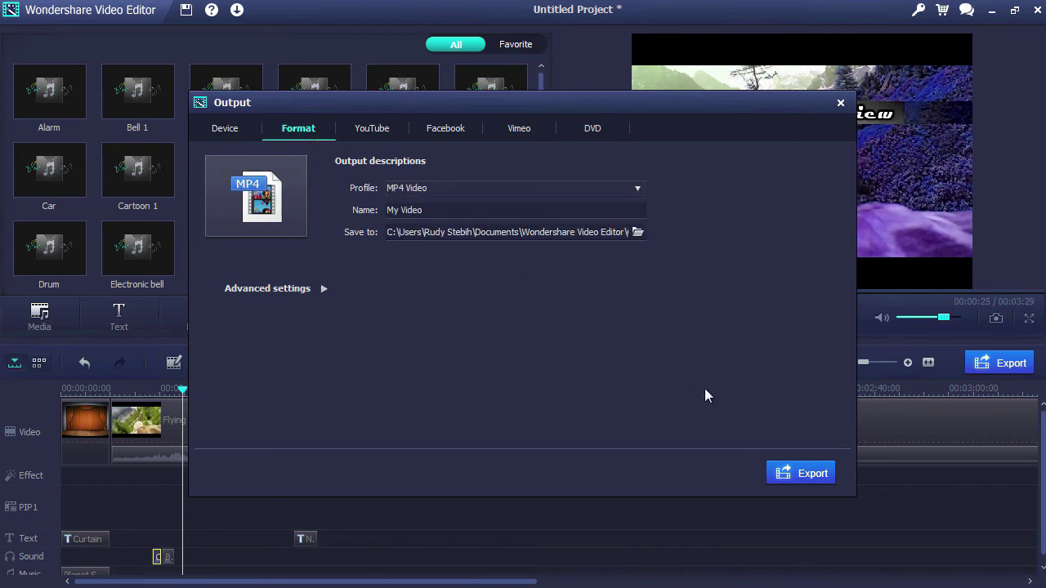
{"action": "left_click", "coordinate": [798, 475]}
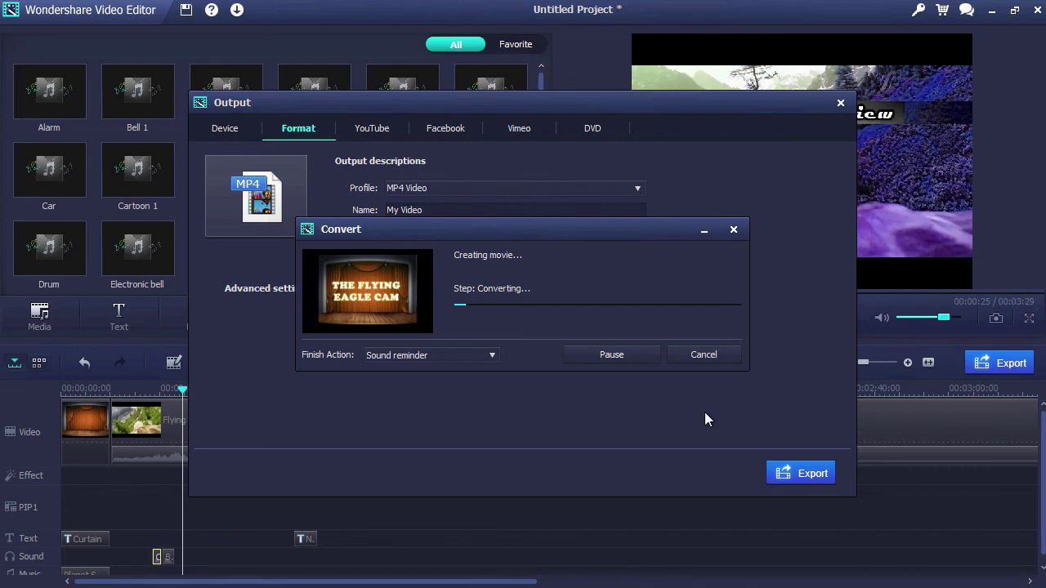
{"action": "key", "text": "alt+Tab"}
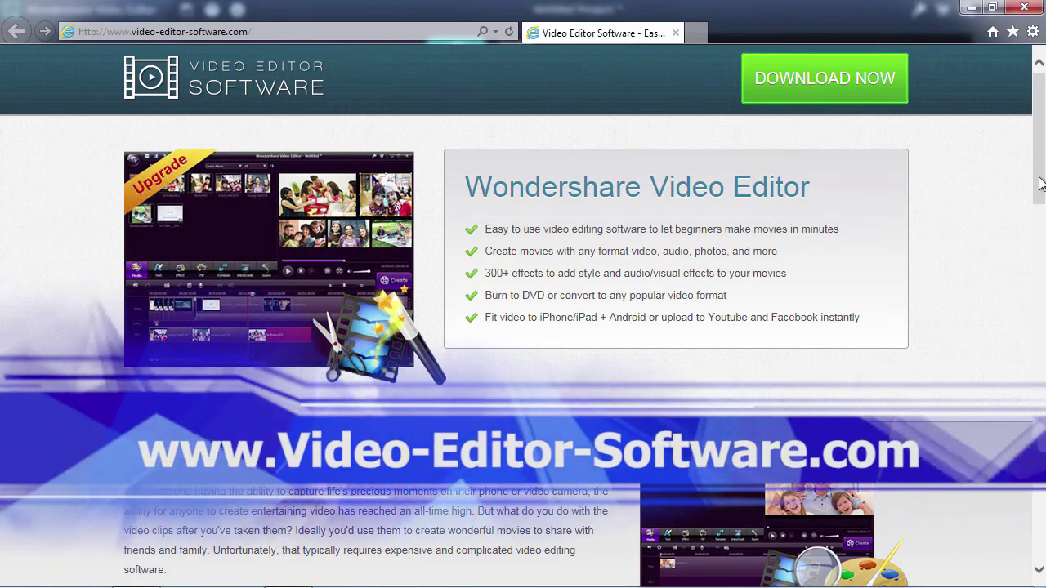
- Scroll the video-editor-software.com page to the bottom to show 'Get Wondershare Video Editor Today!'
{"action": "left_click_drag", "start_coordinate": [1039, 178], "coordinate": [1040, 541]}
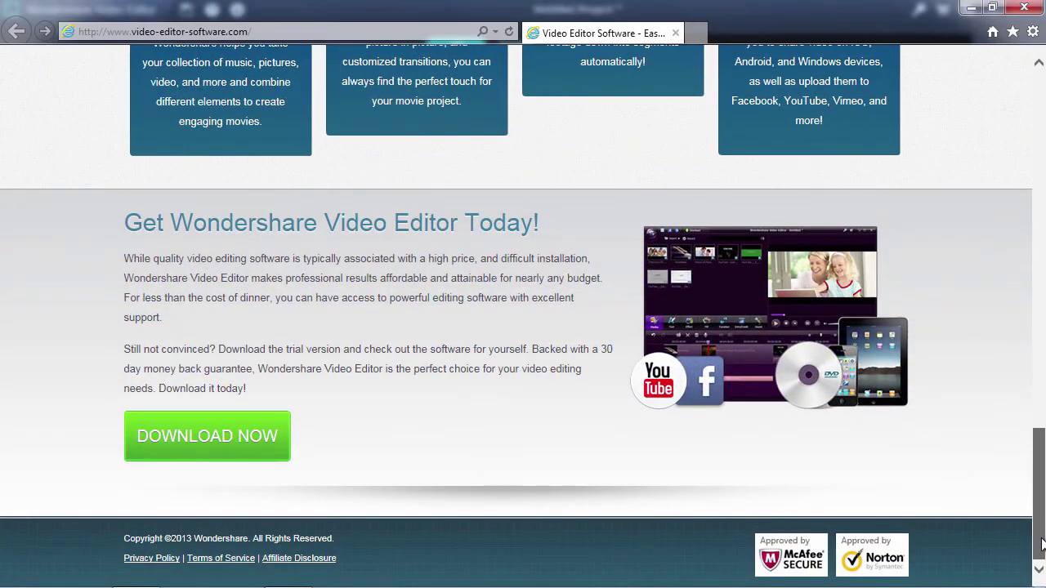